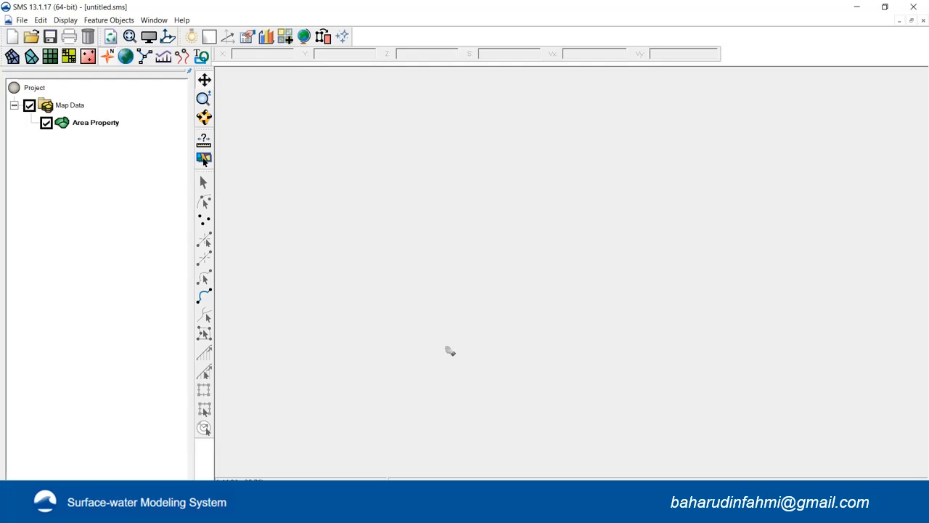
Examine the model executable file locations in the preferences, including the entries for STWAVE and CMS-WAVE.
click(40, 20)
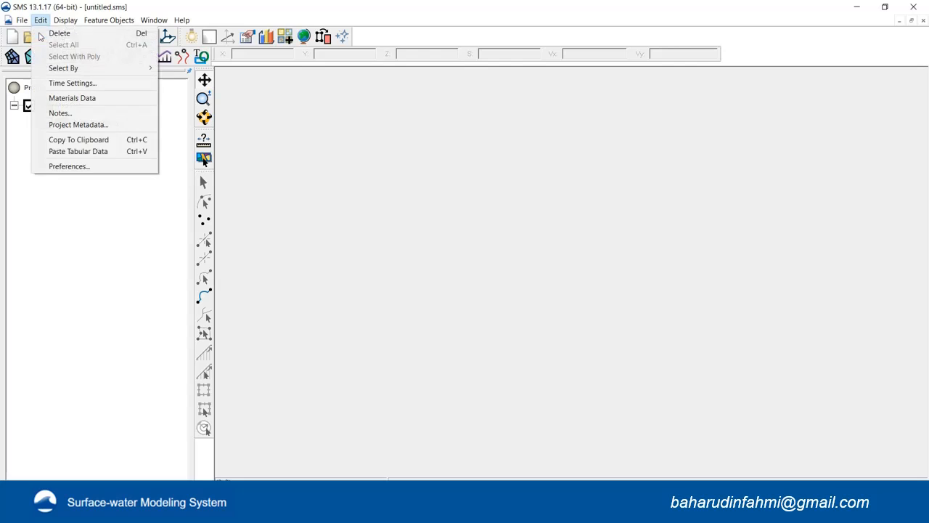
click(61, 168)
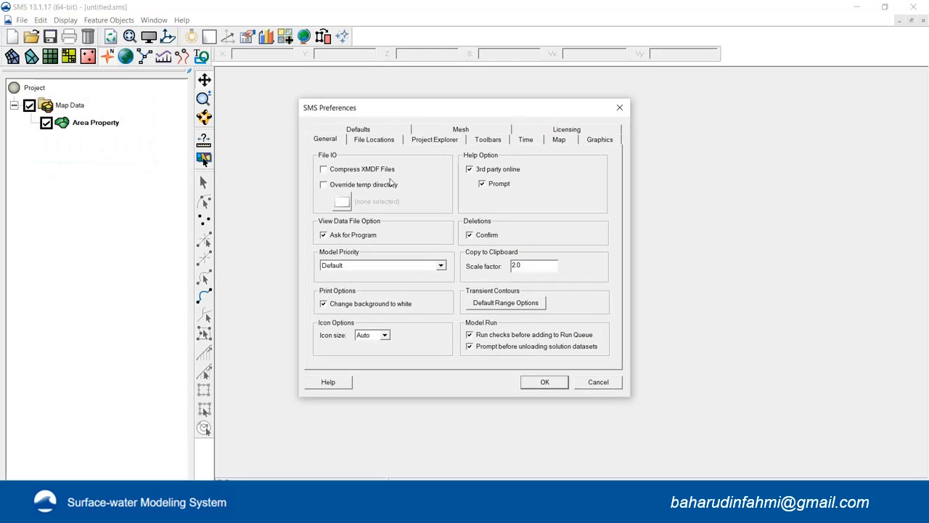
click(387, 145)
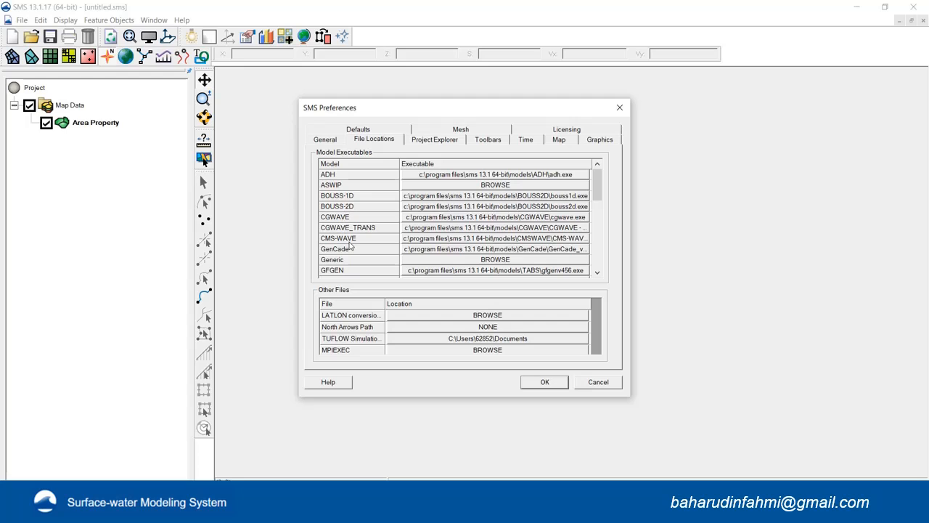
scroll(348, 246, down, 2)
scroll(348, 251, down, 6)
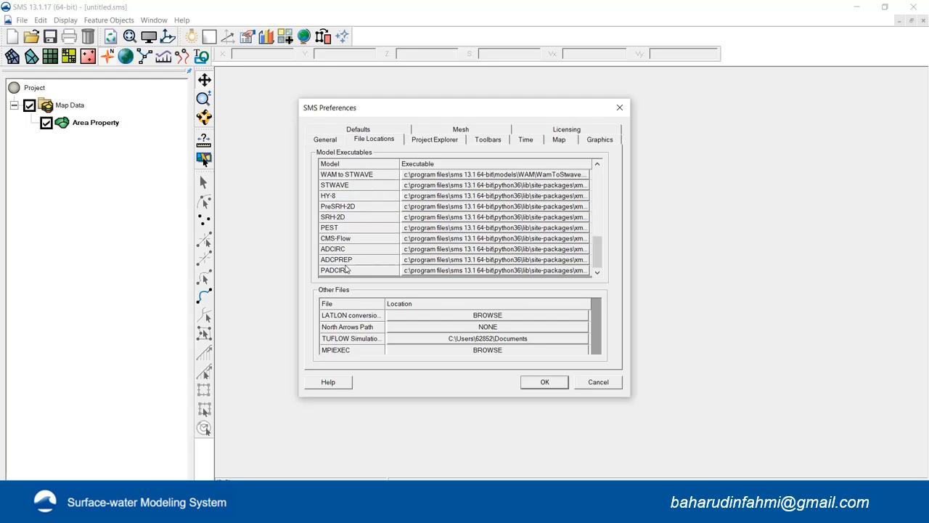
click(350, 187)
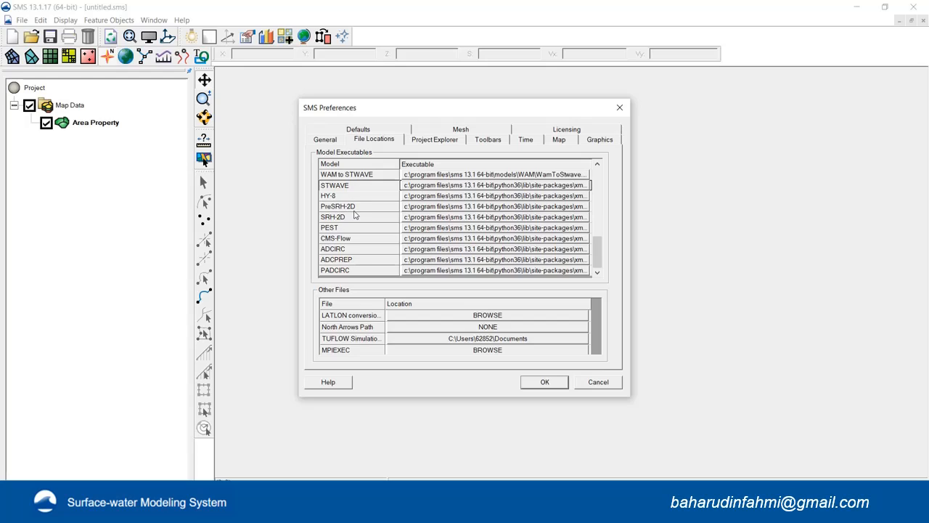
scroll(350, 189, up, 1)
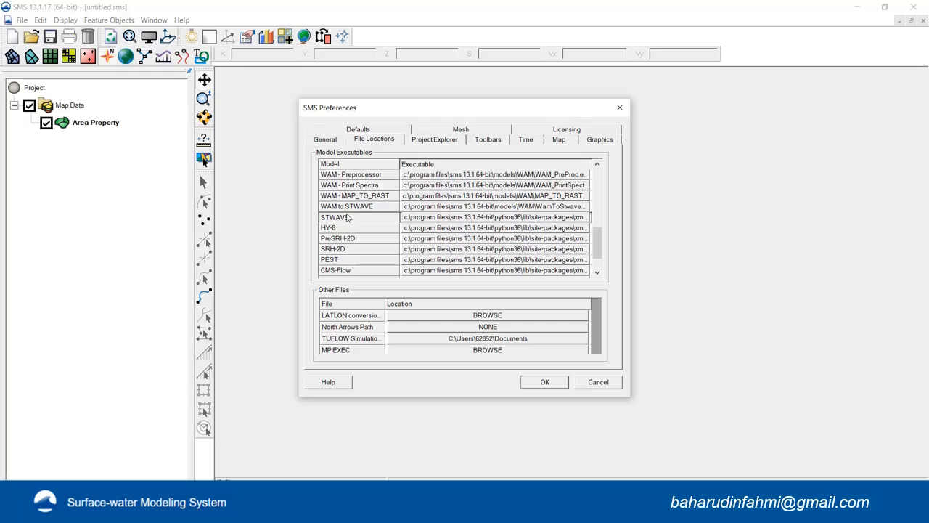
scroll(344, 218, up, 1)
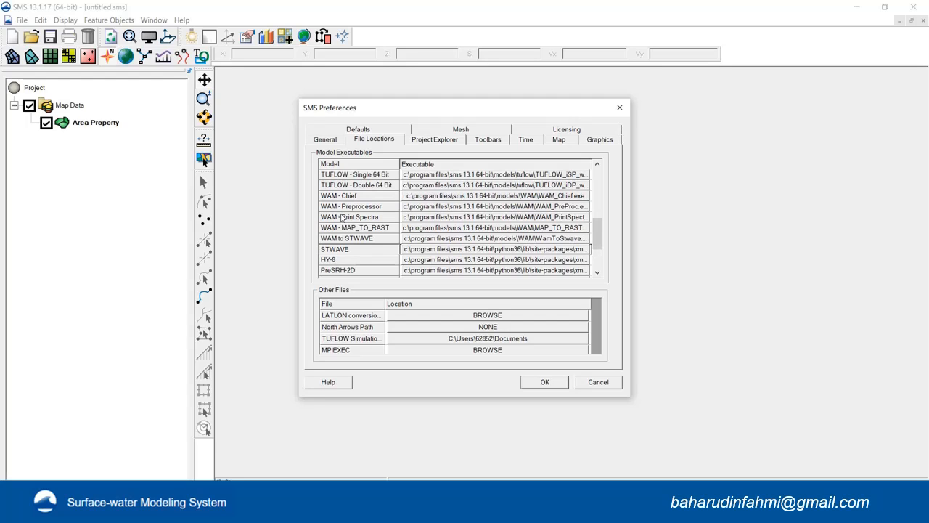
scroll(344, 200, up, 5)
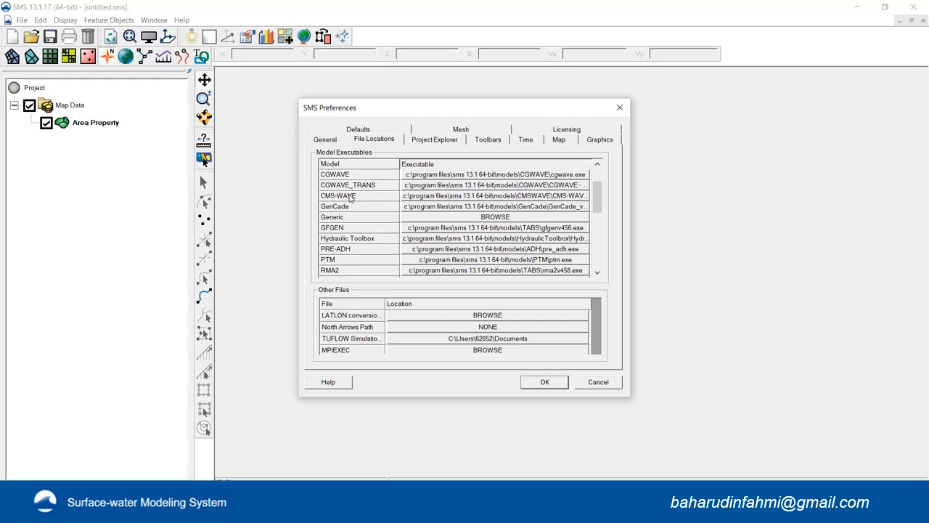
click(619, 108)
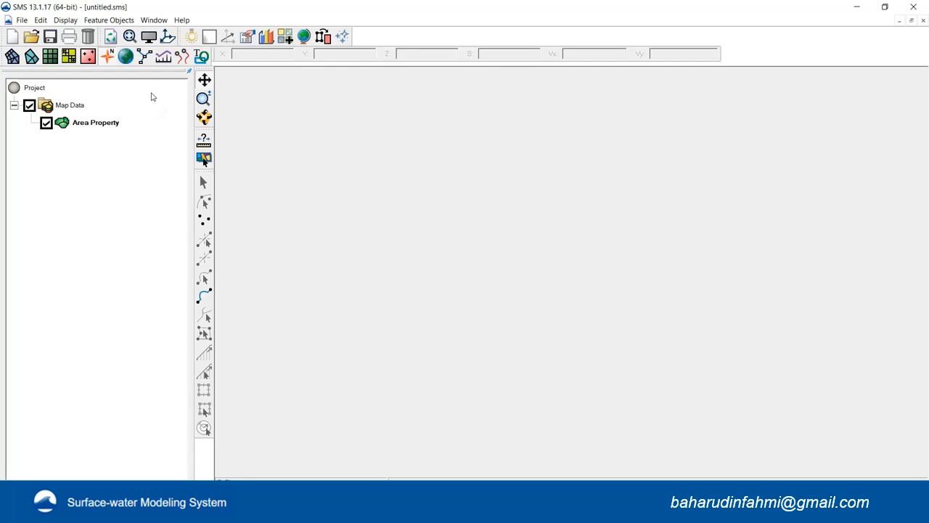
Open the CAD file Thorsminde GP.dxf from the SMS 13 - CMS Wave folder.
click(31, 36)
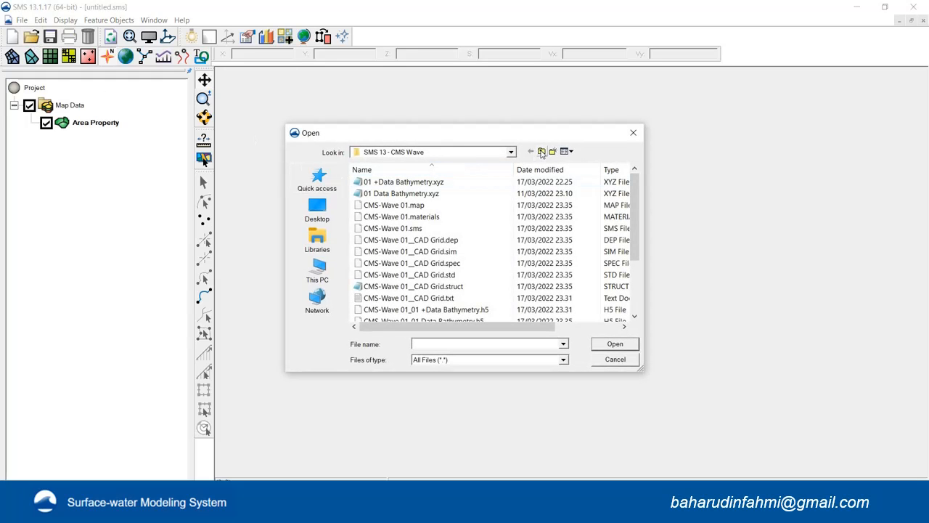
scroll(485, 213, down, 3)
click(396, 298)
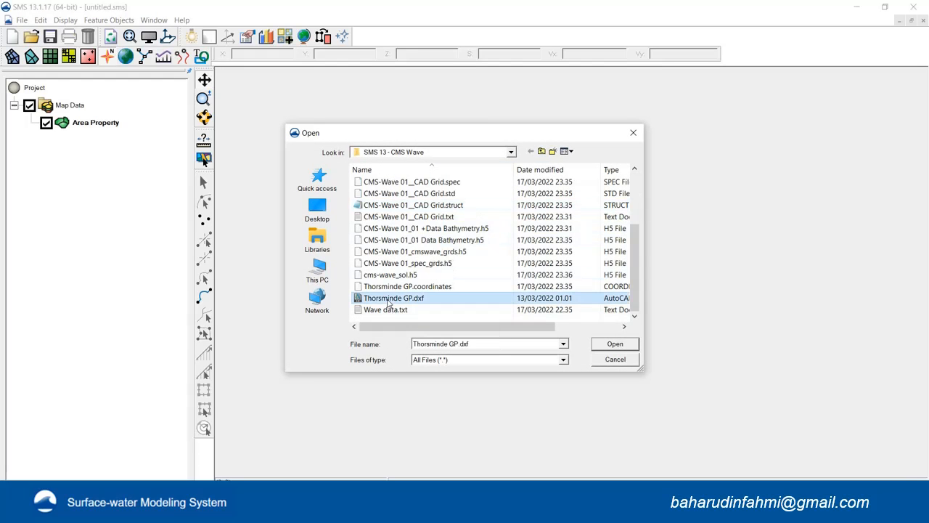
click(617, 345)
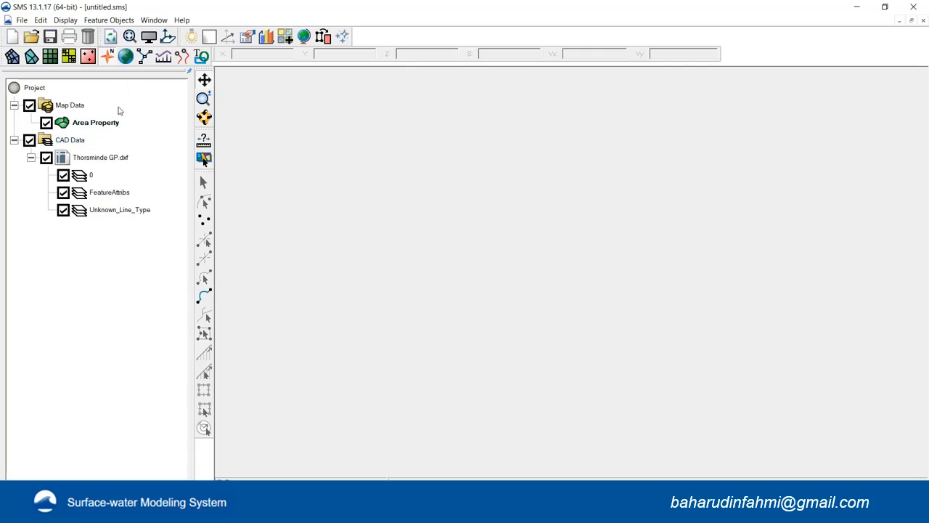
click(101, 158)
right_click(101, 157)
click(125, 128)
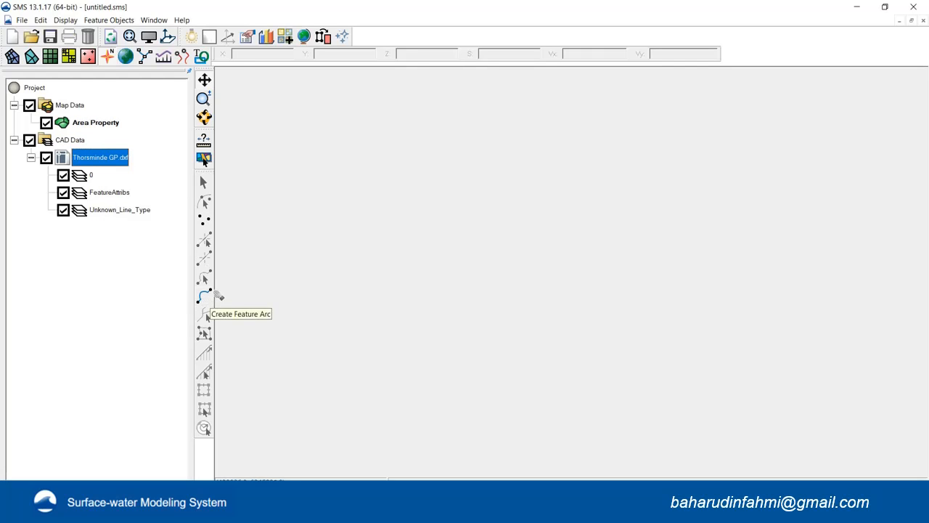
click(204, 297)
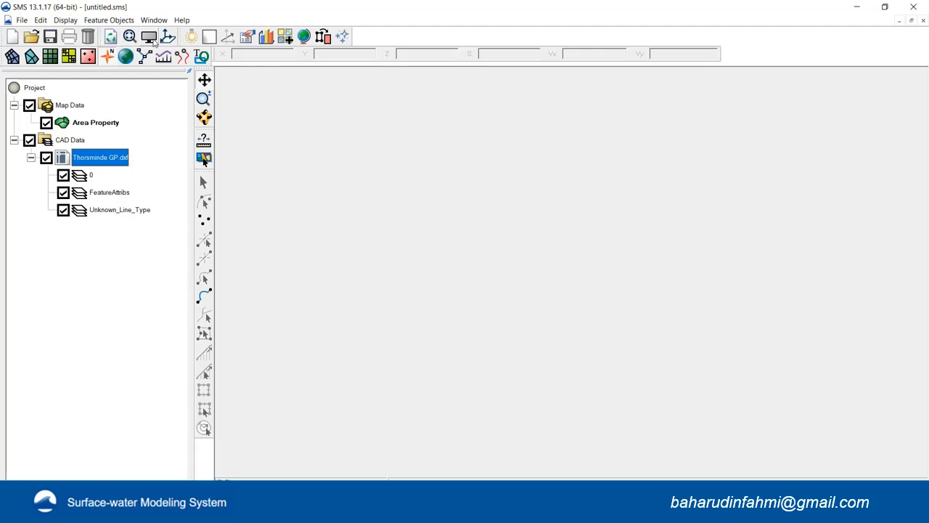
click(172, 38)
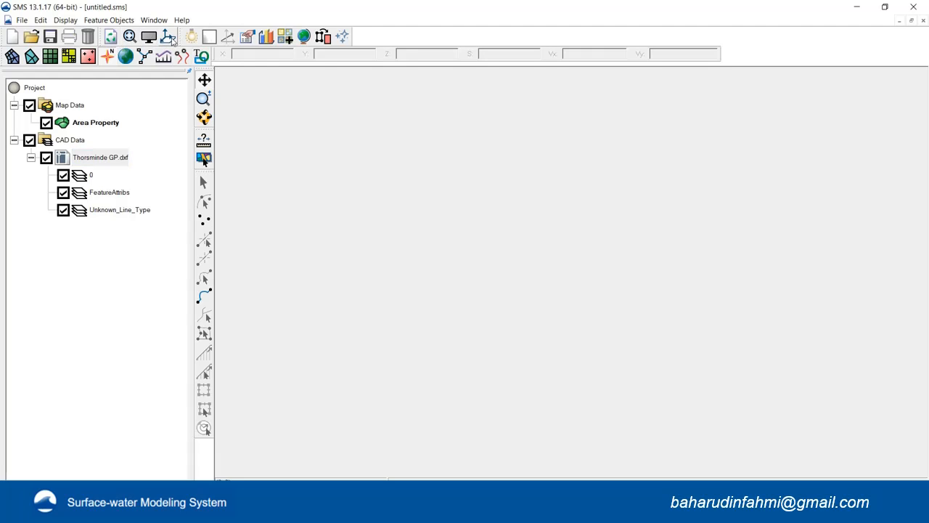
click(479, 511)
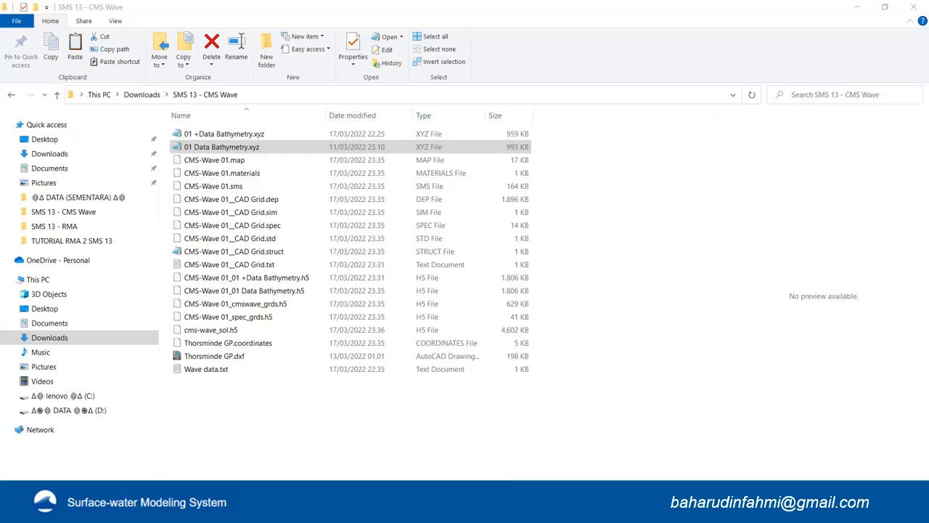
click(508, 511)
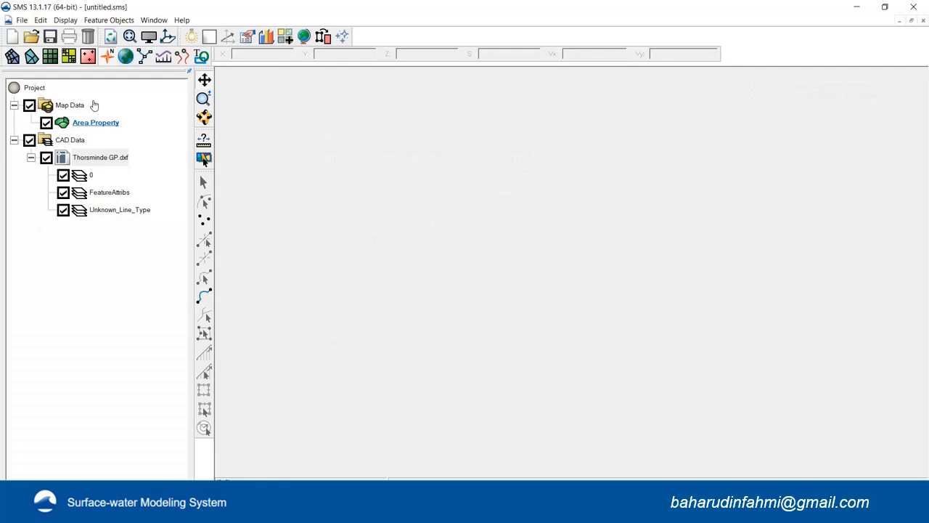
Turn on the display of arc vertices in the Map display options.
click(148, 37)
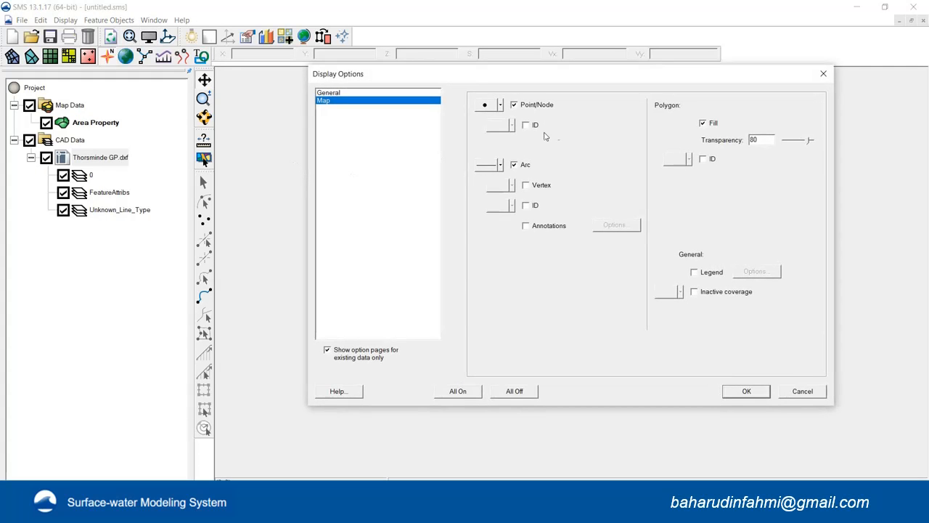
click(335, 94)
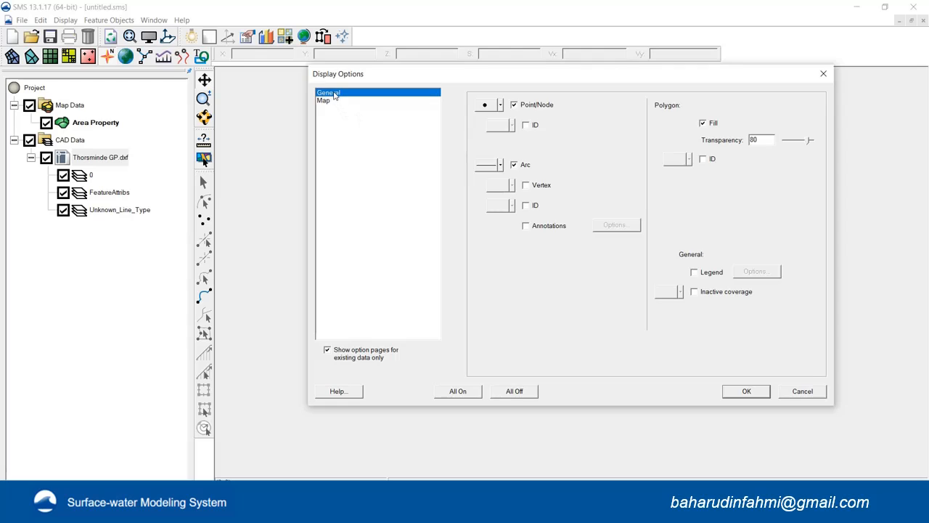
click(329, 104)
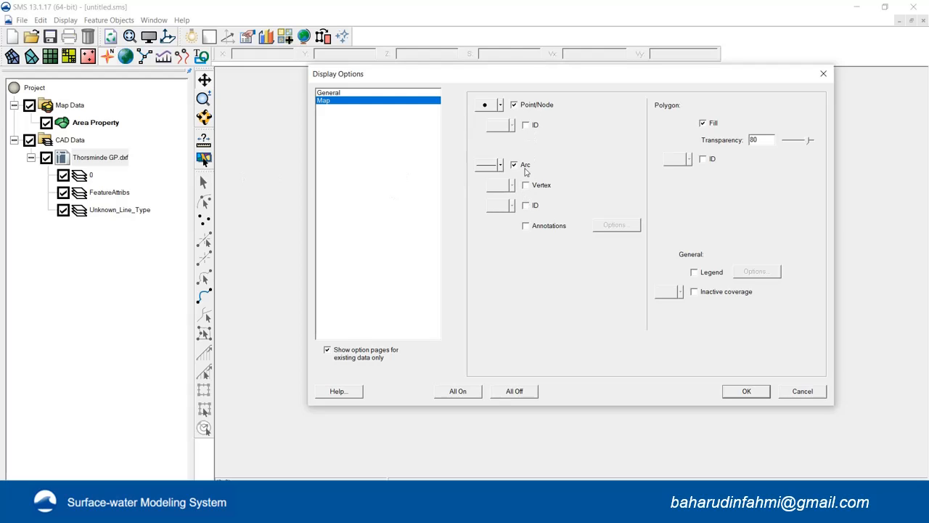
click(526, 186)
click(739, 391)
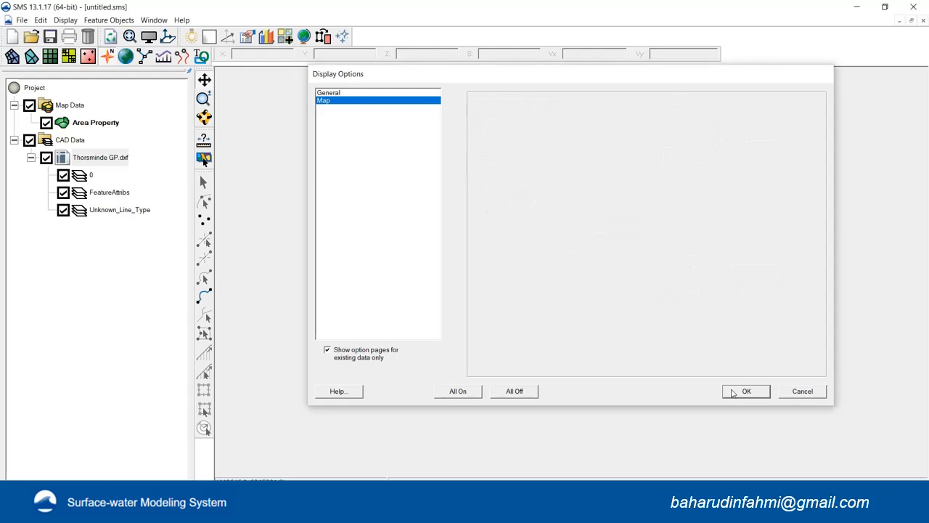
Convert the Thorsminde GP.dxf CAD data to feature objects in a new map coverage.
right_click(92, 166)
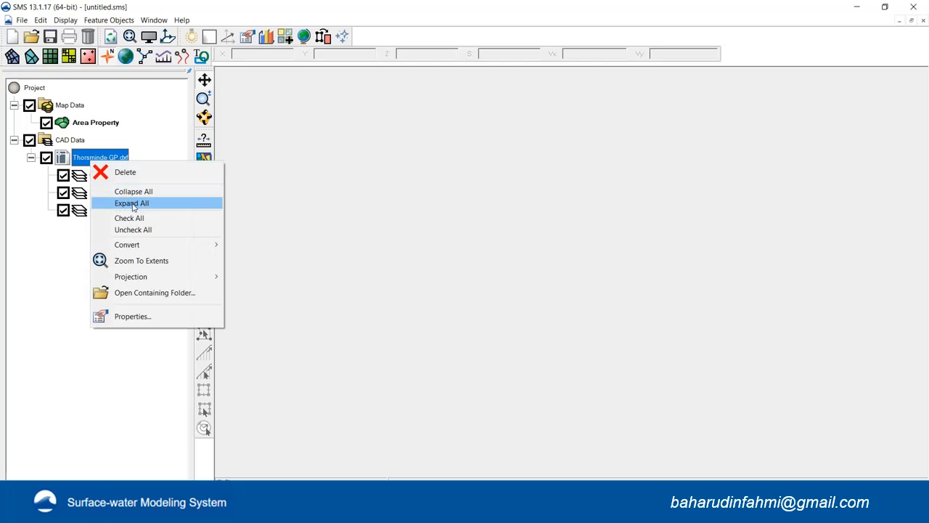
mouse_move(177, 246)
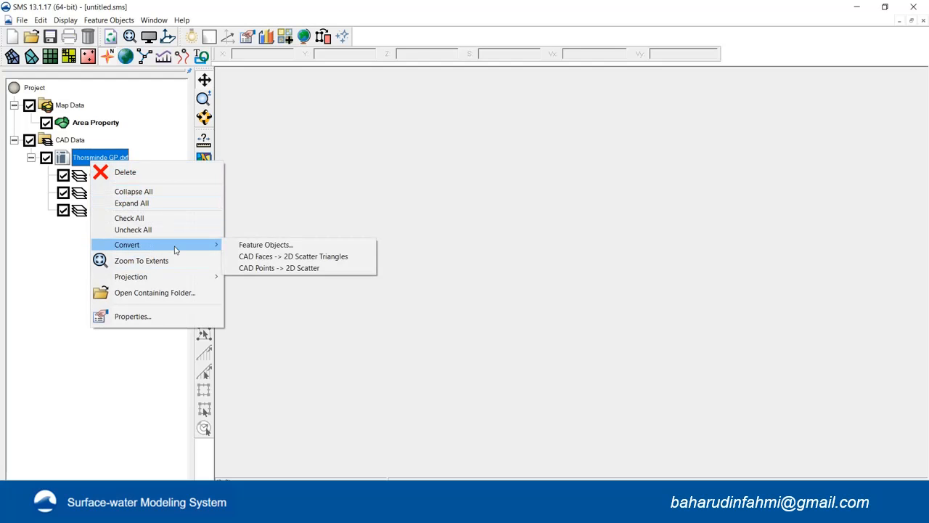
click(251, 245)
click(468, 332)
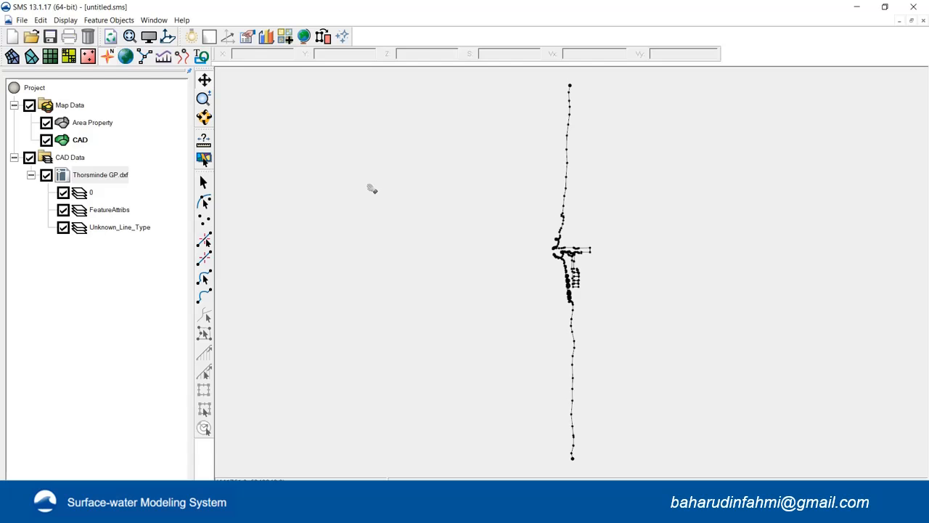
Delete the Area Property coverage from the map data.
right_click(79, 124)
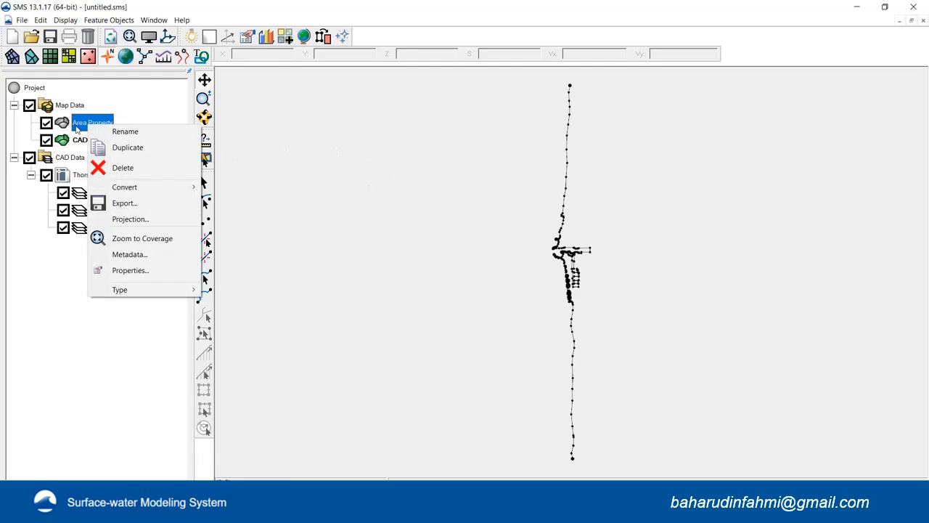
click(26, 122)
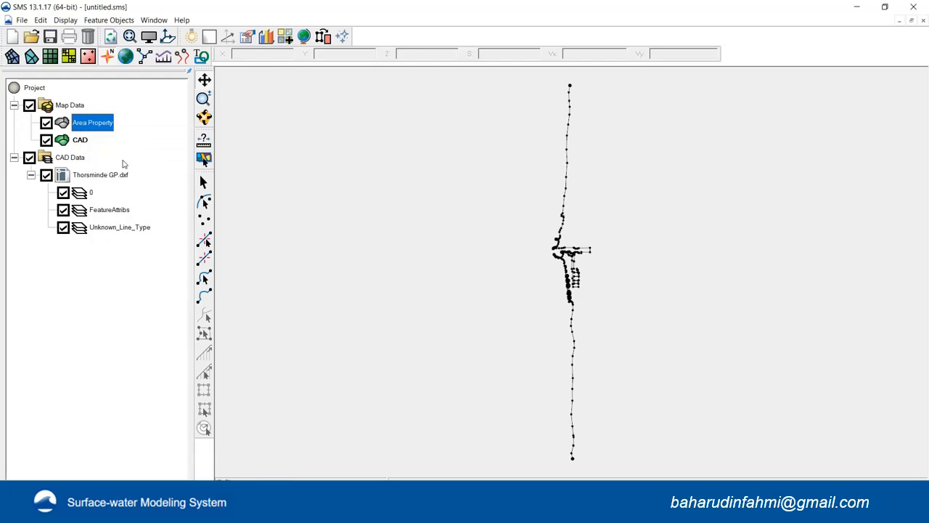
right_click(85, 124)
click(130, 171)
click(438, 281)
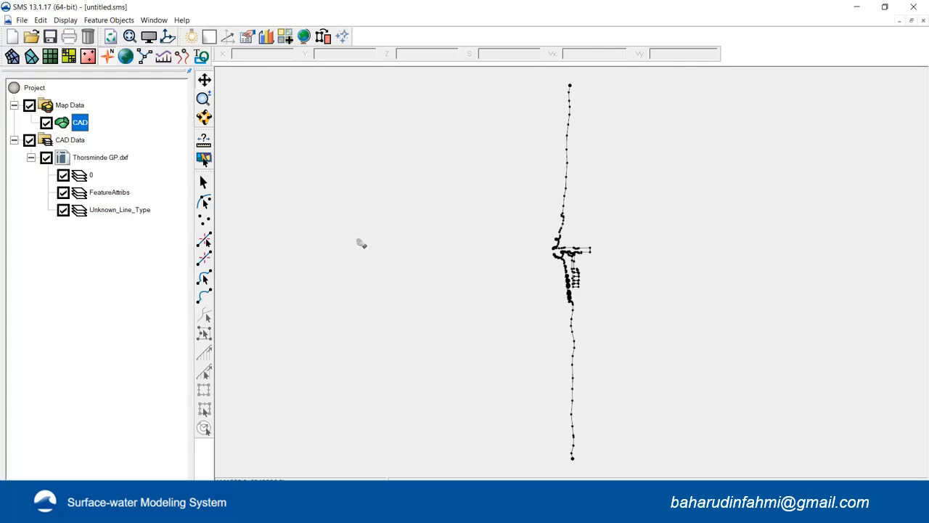
Change the CAD coverage's type to the CMS-WAVE model.
right_click(82, 125)
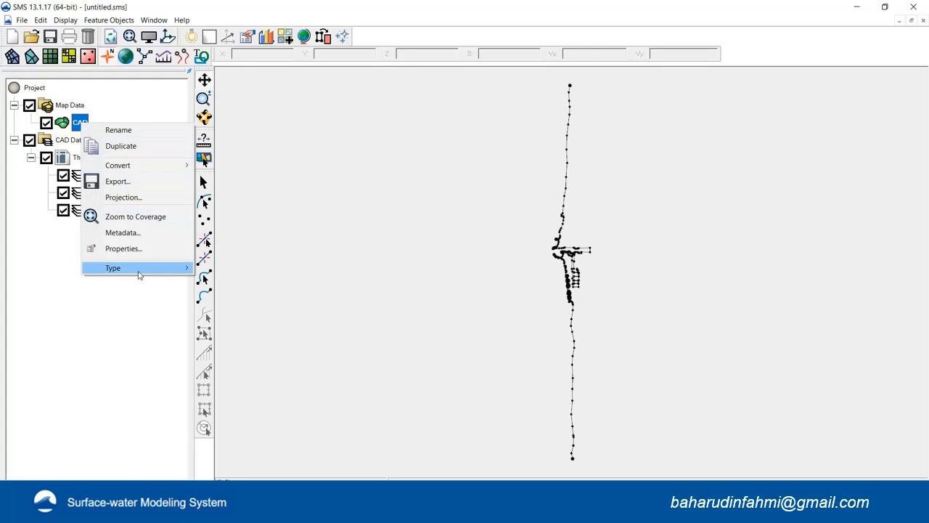
mouse_move(142, 274)
mouse_move(232, 293)
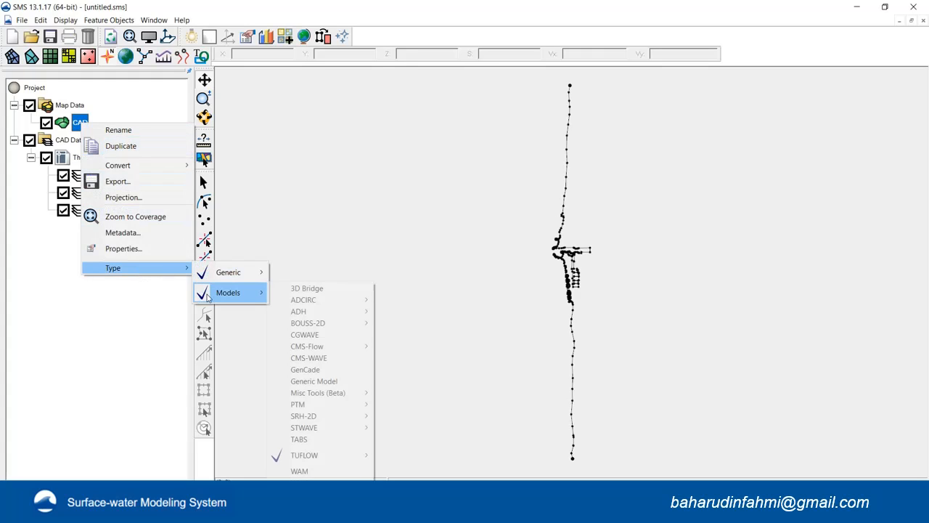
click(303, 360)
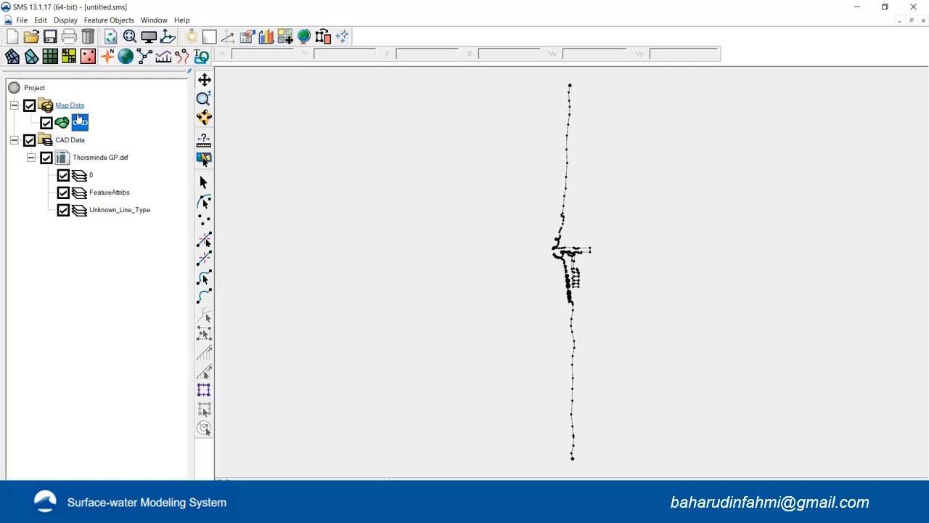
Rename the CAD coverage as CMSWAVE.
right_click(77, 125)
click(105, 125)
text(CMSWAVE)
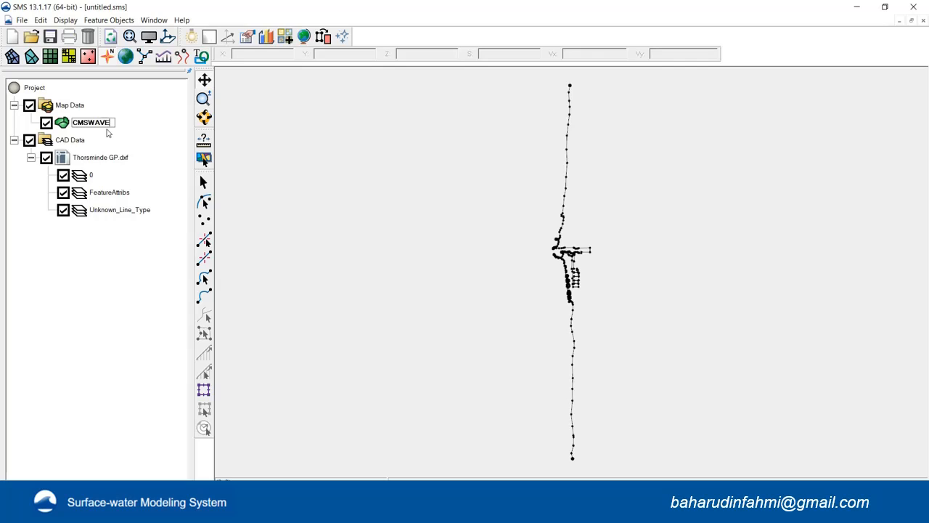
key(Return)
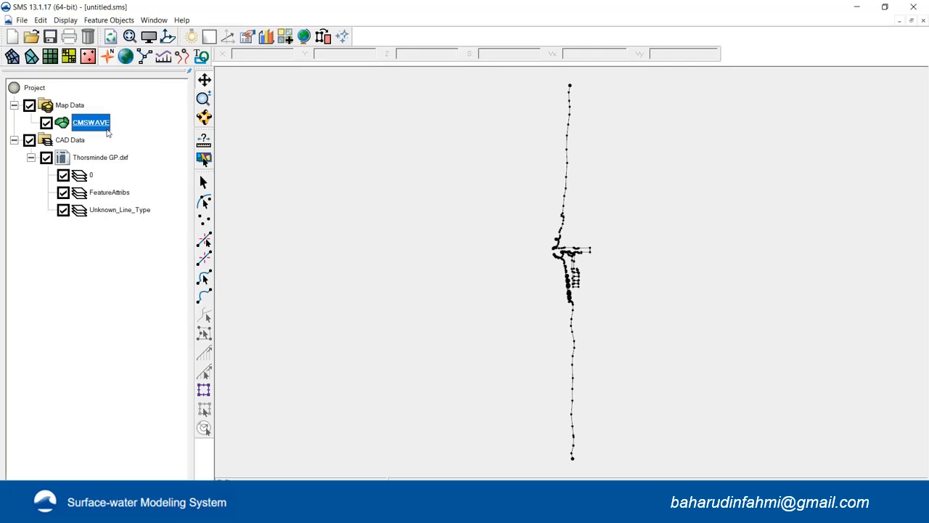
click(205, 391)
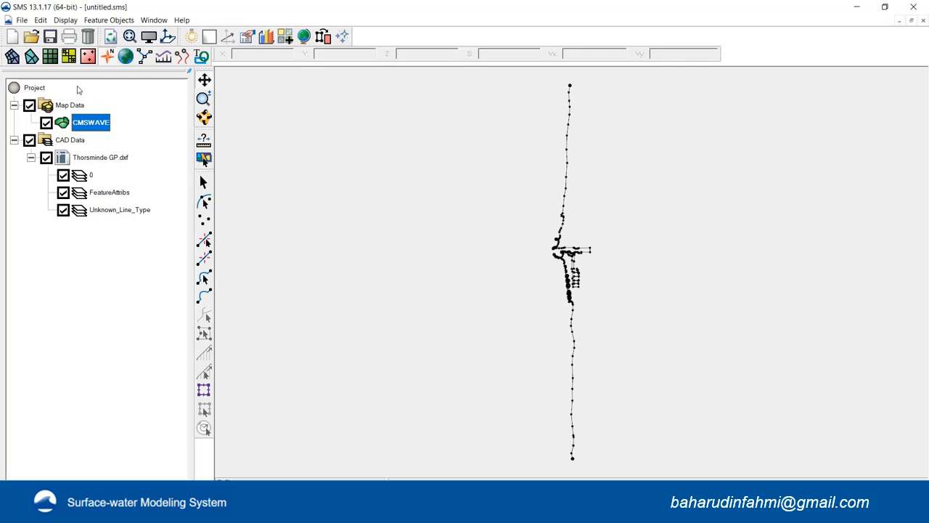
Import 01 Data Bathymetry.xyz as a tab-delimited, triangulated scatter set with X, Y and Z columns and show it in plan view.
click(32, 38)
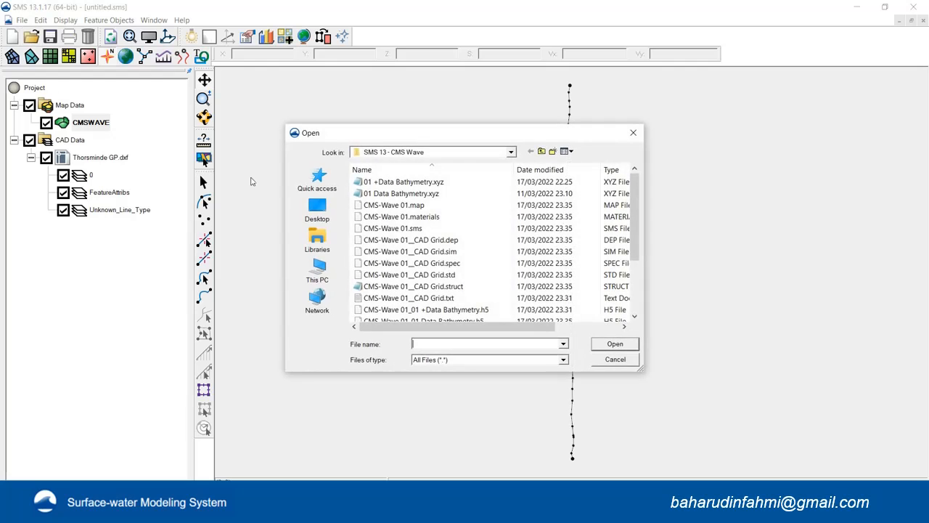
click(407, 196)
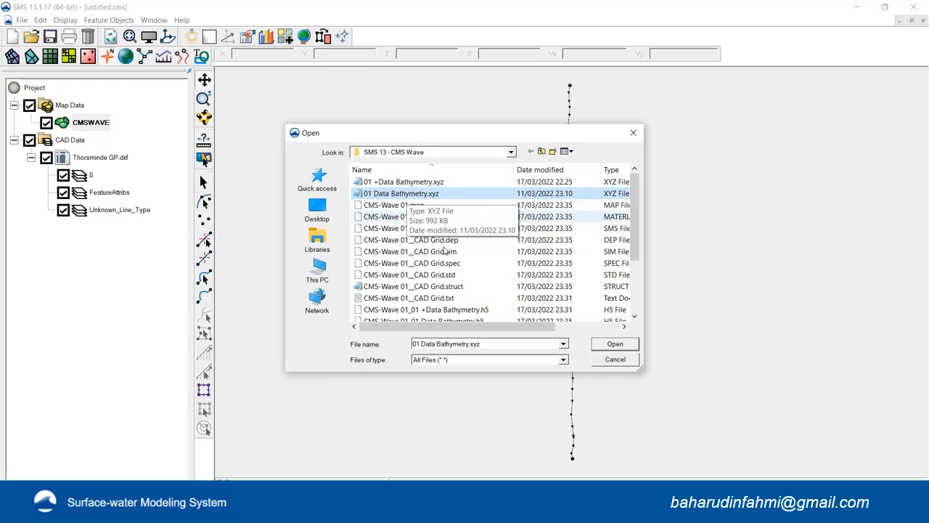
click(600, 340)
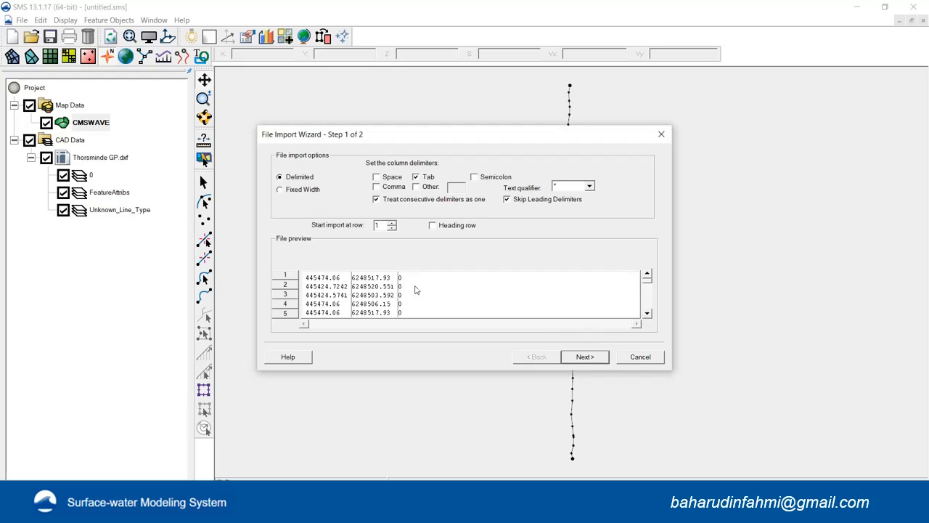
click(585, 356)
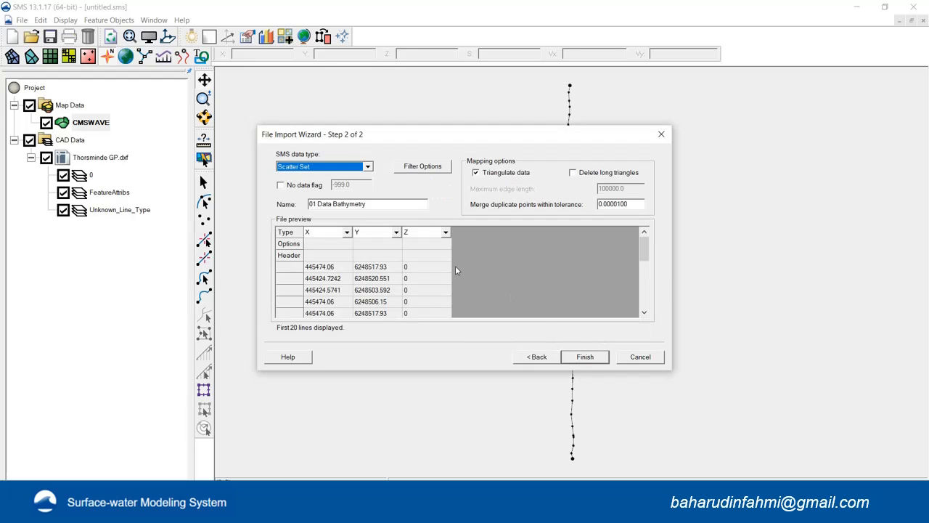
click(585, 356)
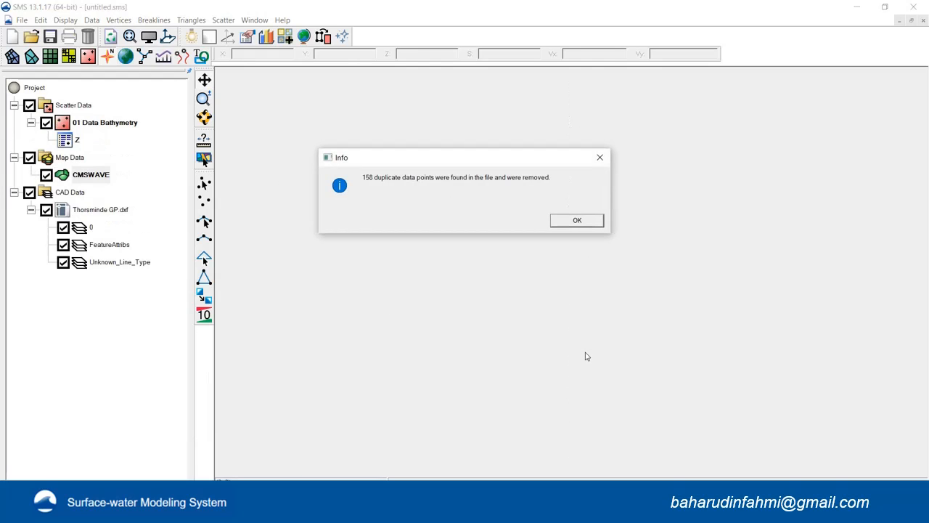
click(572, 222)
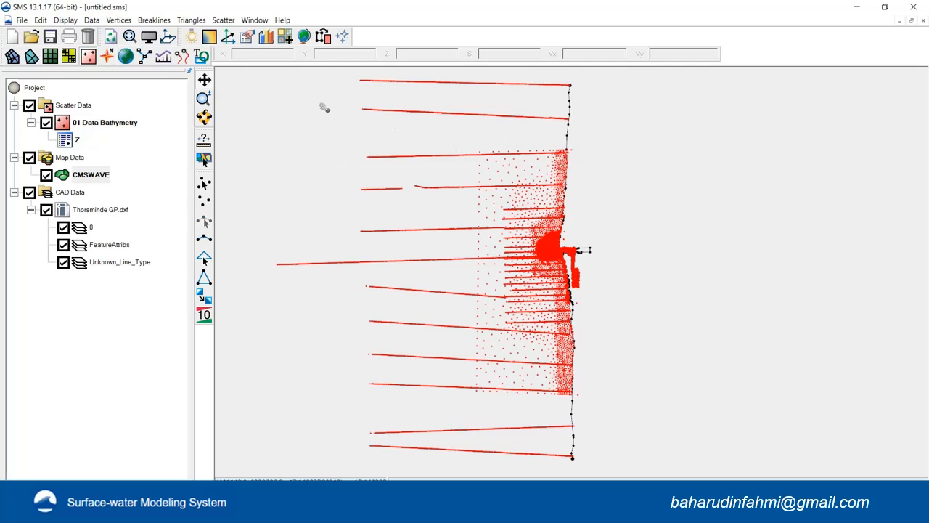
click(168, 38)
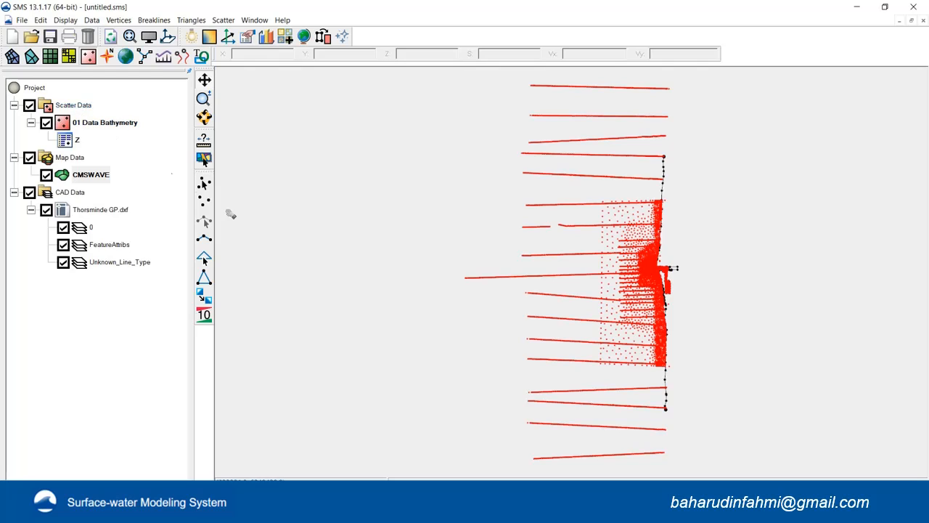
Draw a 2-D grid frame about 2533 m by 4575 m around the dense bathymetry points and the harbour in the CMSWAVE coverage.
click(108, 58)
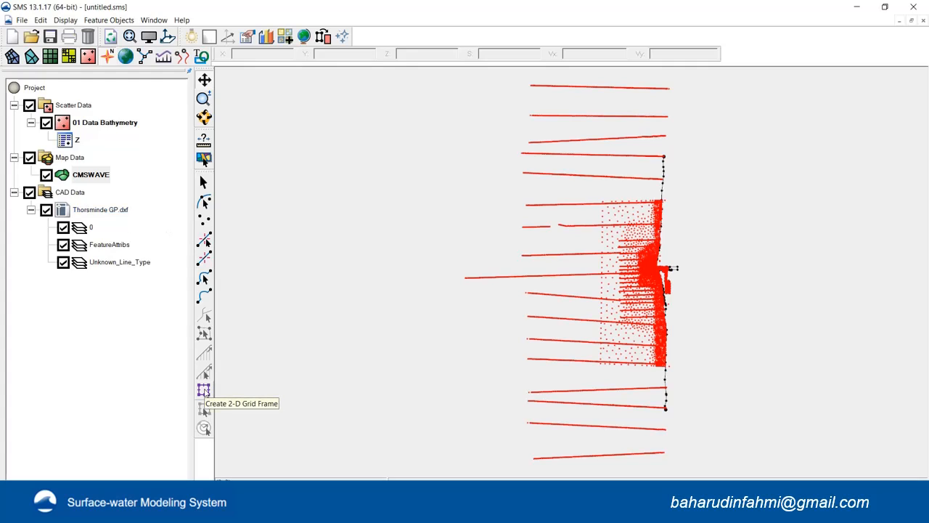
click(206, 391)
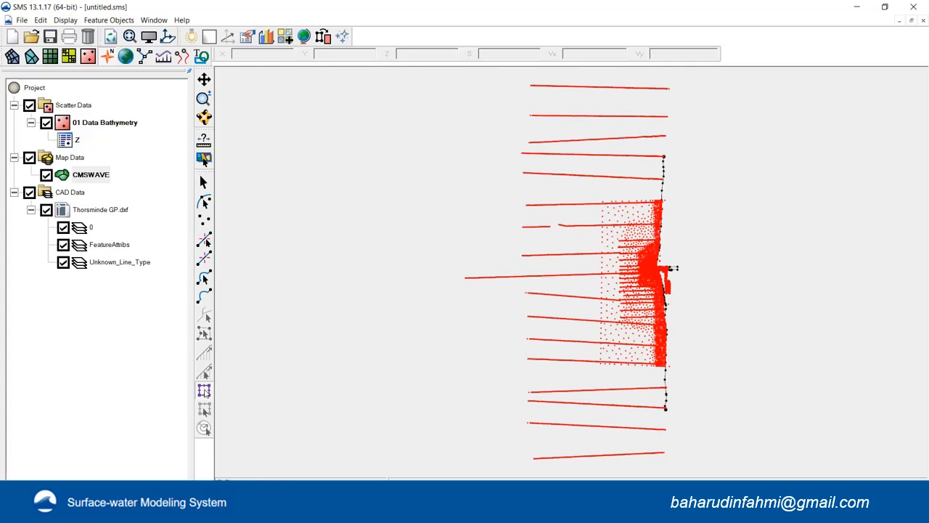
click(599, 369)
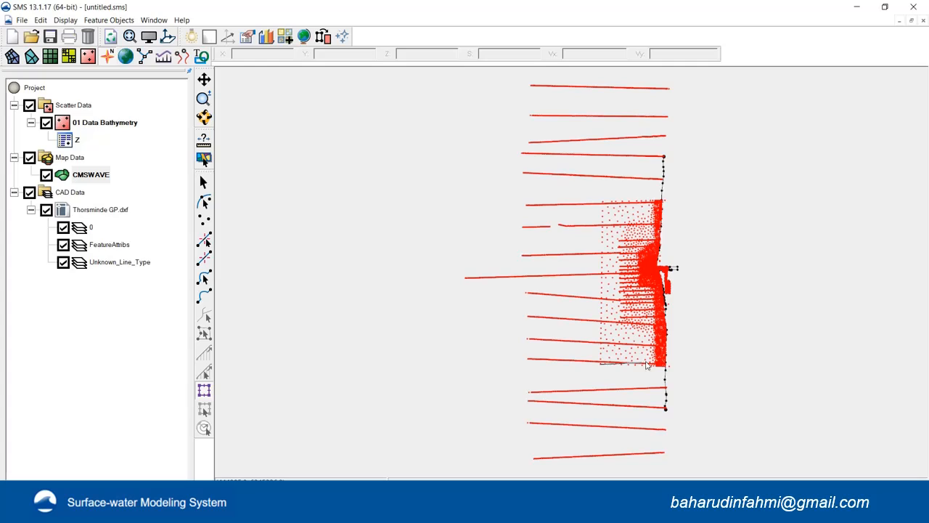
click(690, 368)
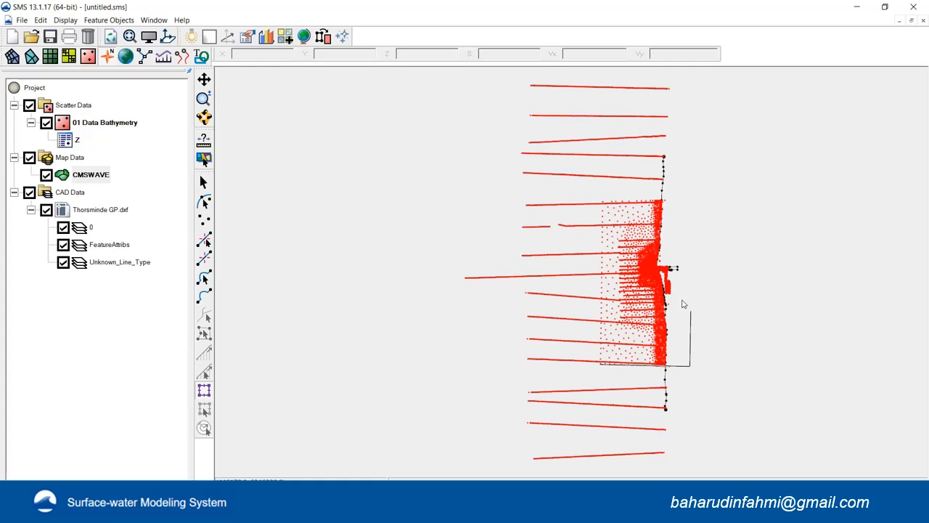
click(683, 206)
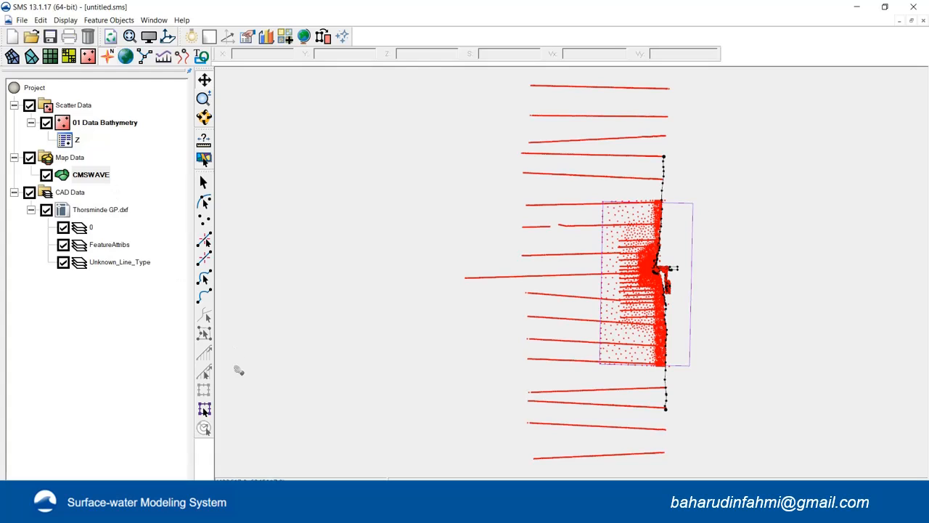
Set the grid frame's angle to 0 in its properties.
click(205, 409)
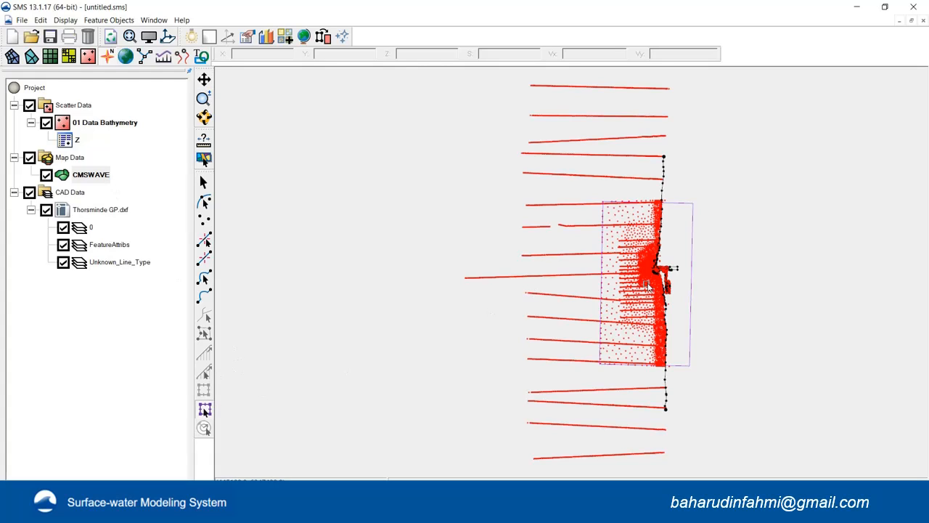
click(647, 284)
click(205, 410)
right_click(627, 294)
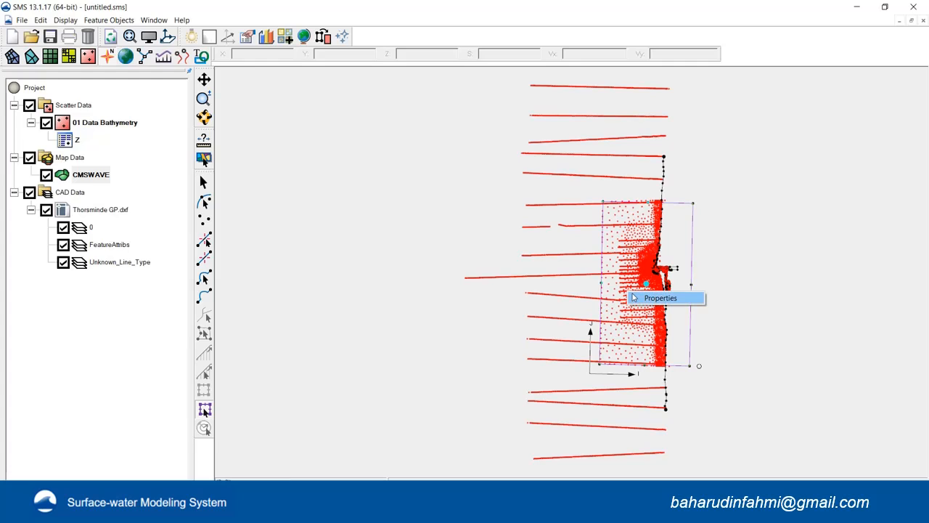
click(653, 298)
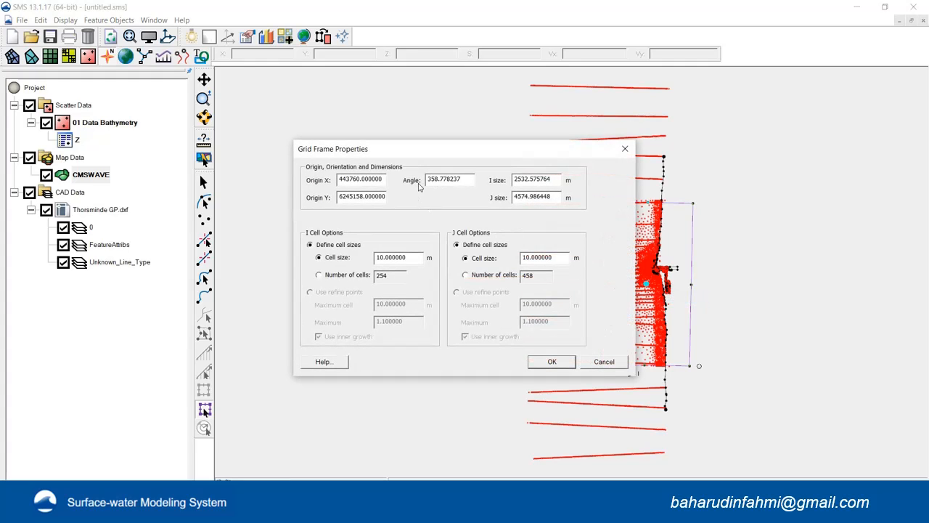
drag(465, 178, 375, 188)
text(0)
click(550, 361)
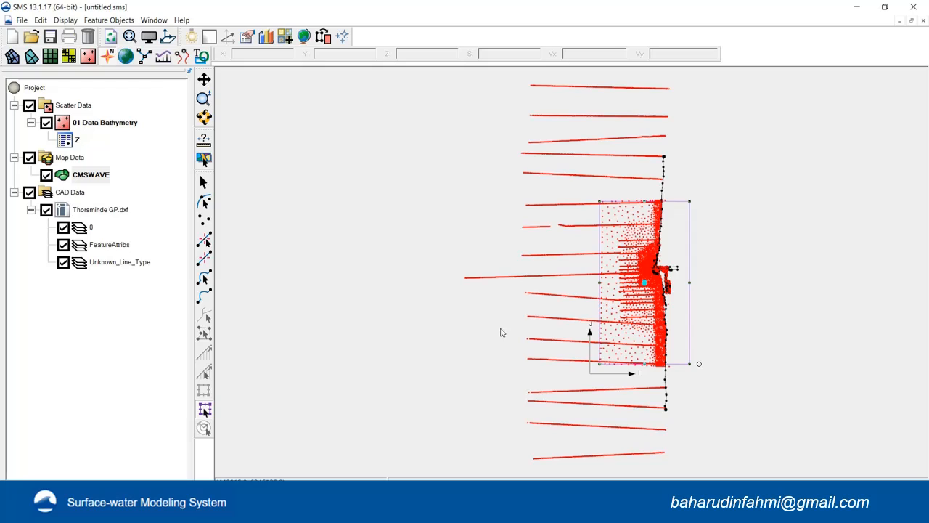
Hide the CAD data and collapse its group in the project tree.
click(81, 176)
click(29, 193)
click(14, 193)
Convert the CMSWAVE coverage to a 2D grid, with depths interpolated linearly from the Z dataset of the 01 Data Bathymetry scatter set.
right_click(83, 183)
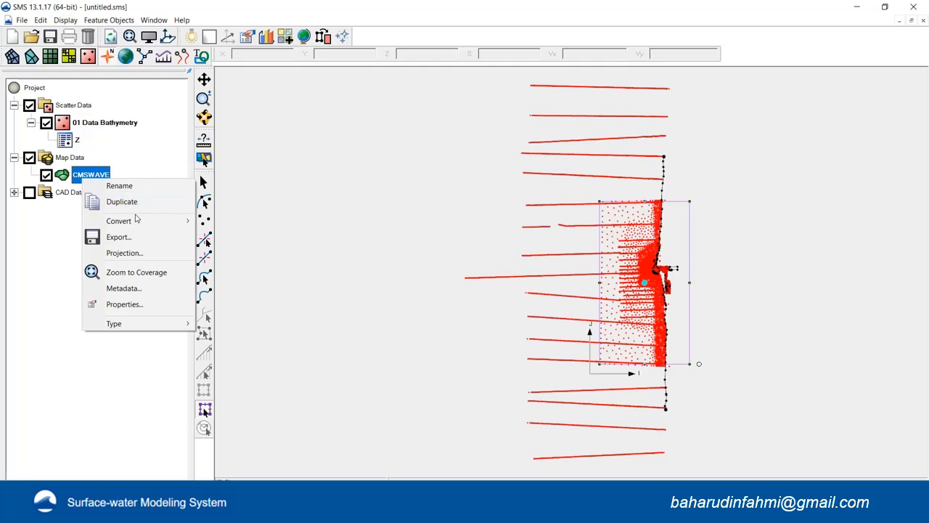
mouse_move(140, 224)
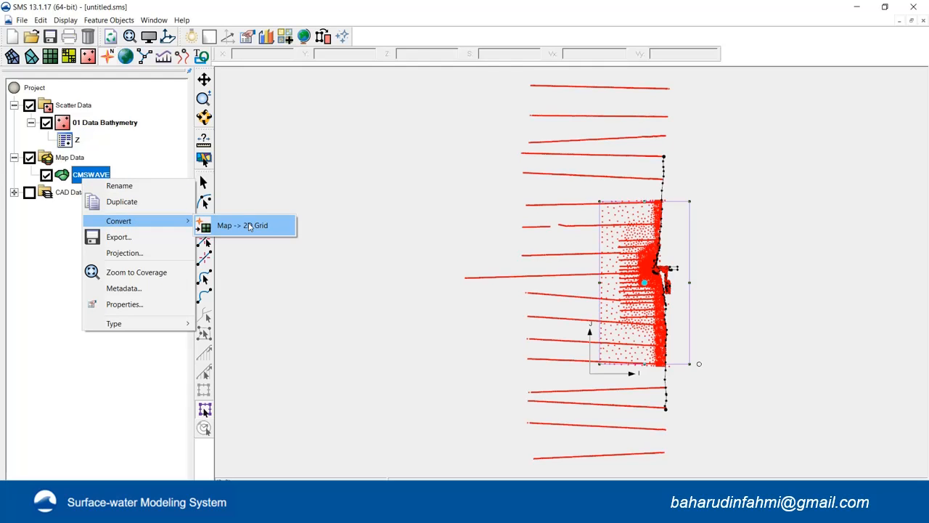
click(250, 227)
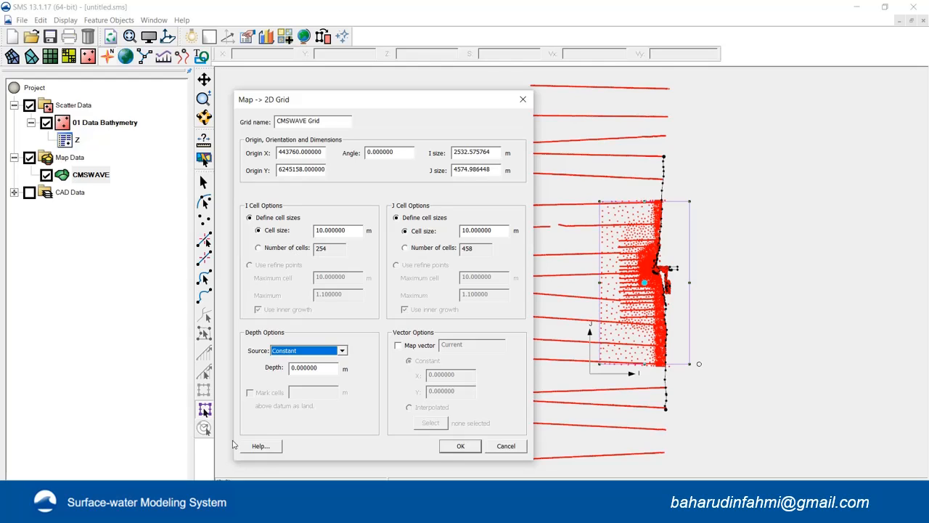
click(284, 353)
click(286, 369)
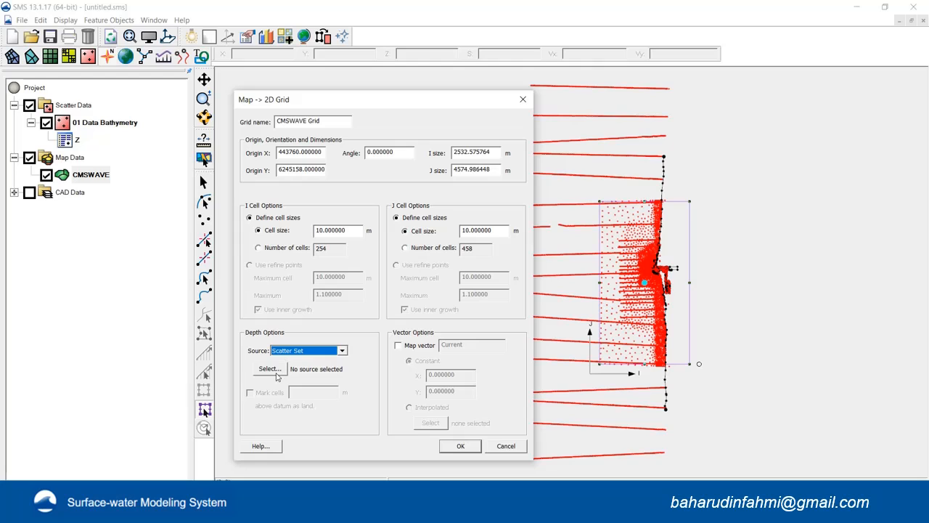
click(270, 369)
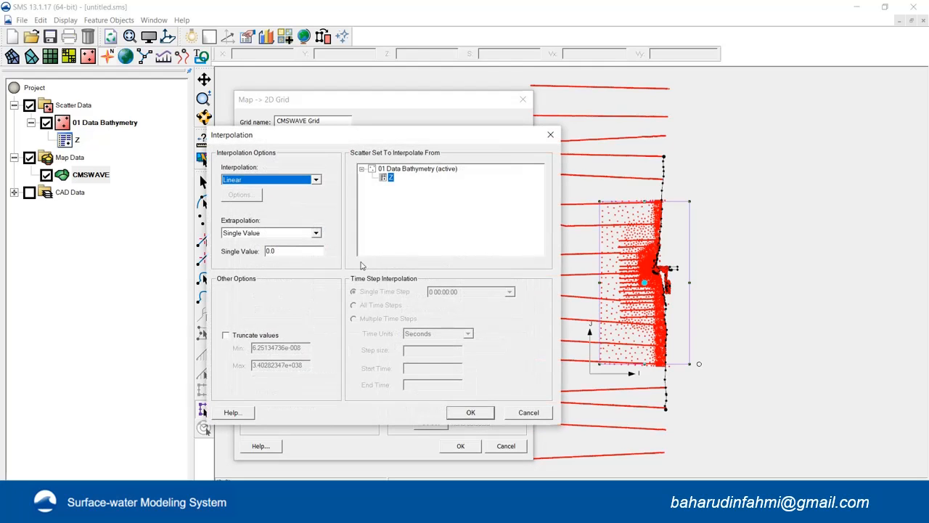
click(390, 179)
click(462, 413)
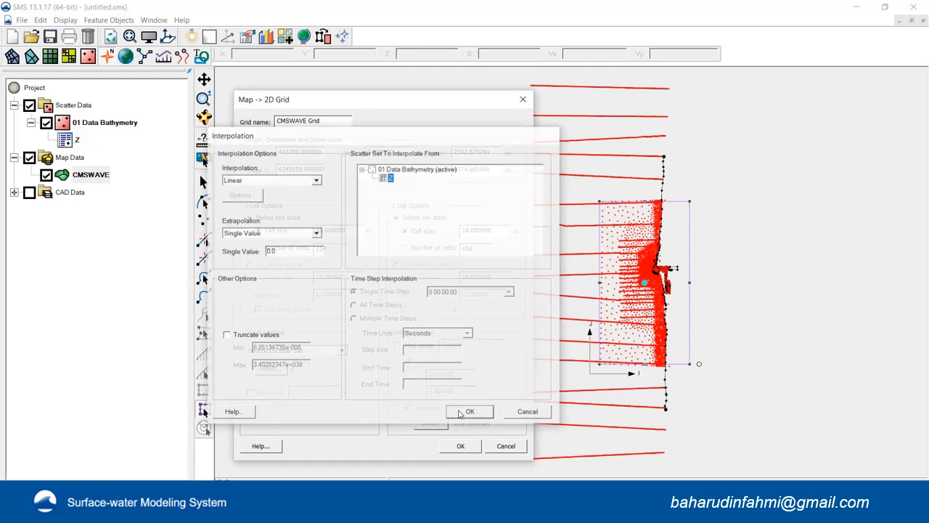
click(461, 446)
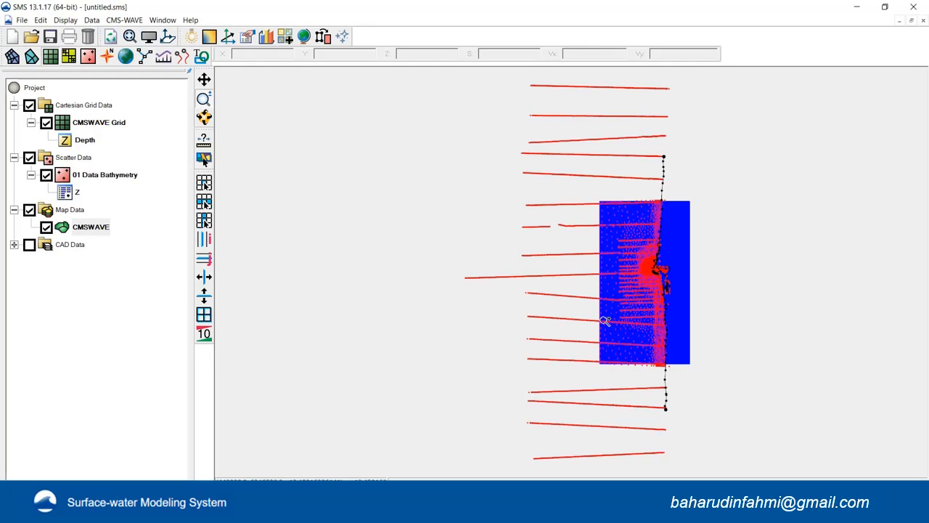
Hide the scatter data and map data and fit the CMSWAVE grid in plan view.
click(29, 158)
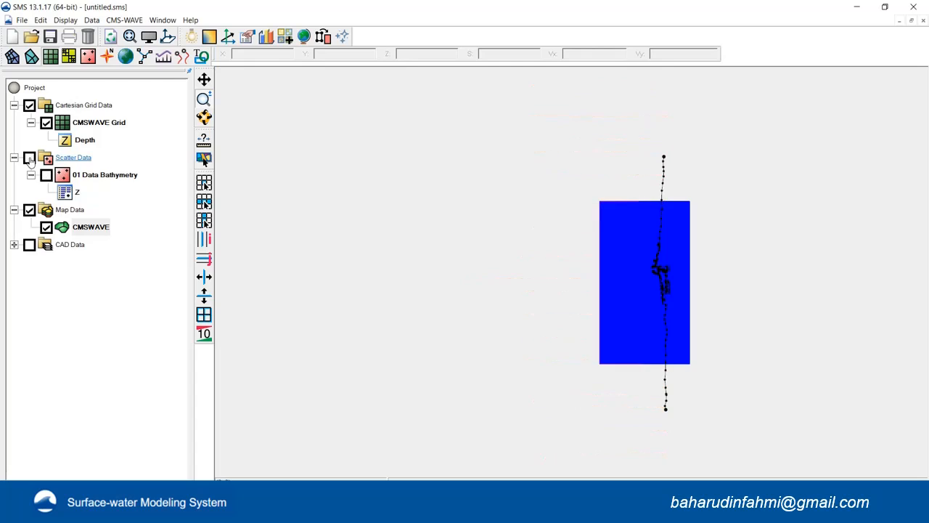
click(29, 209)
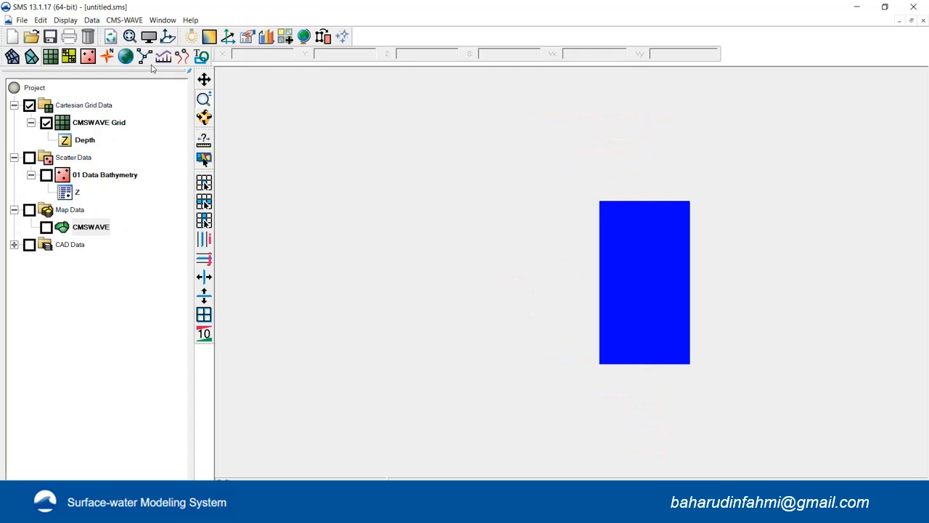
click(168, 36)
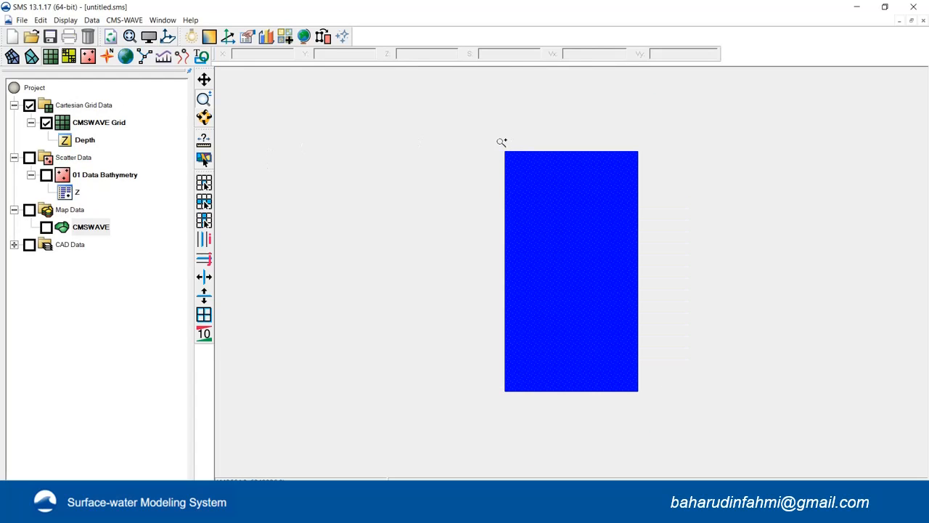
Examine the grid cells up close against the CAD coastline around the harbour entrance, with the CAD data shown only for this check.
drag(580, 227, 688, 326)
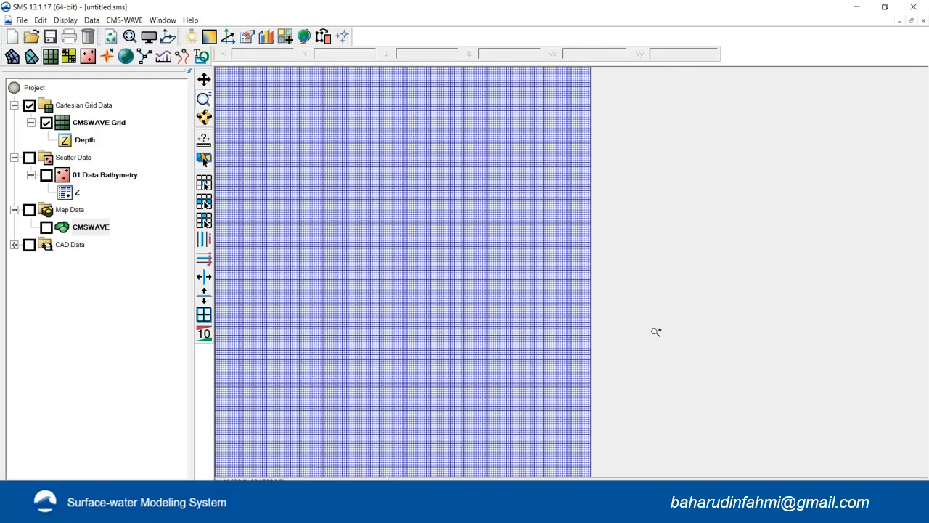
click(29, 245)
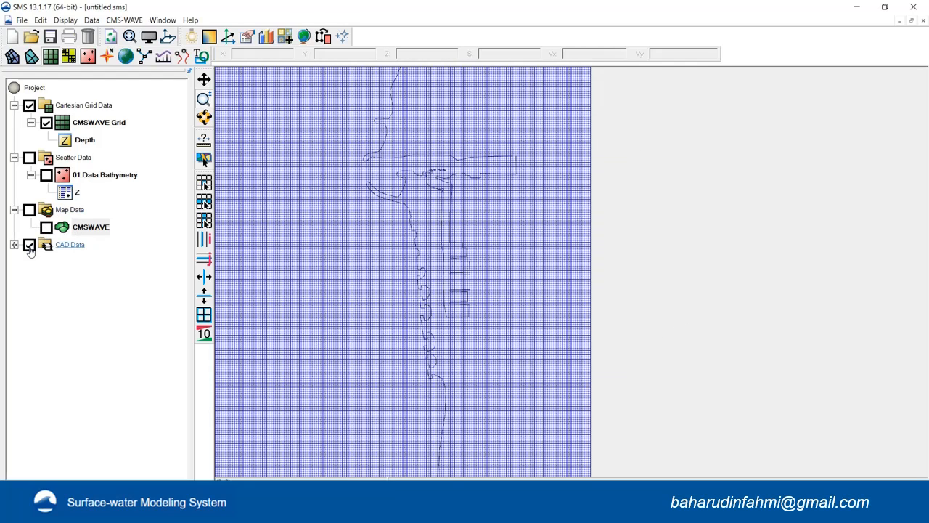
click(361, 167)
click(362, 167)
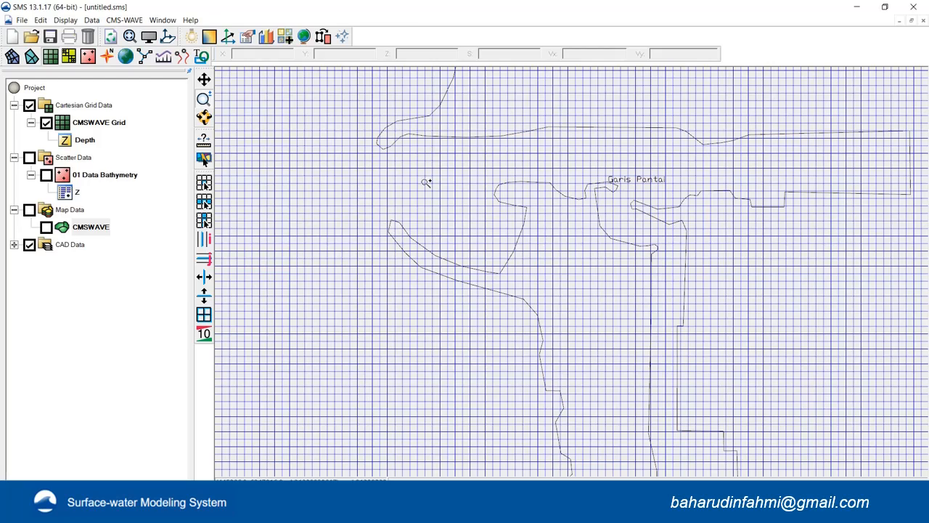
click(166, 39)
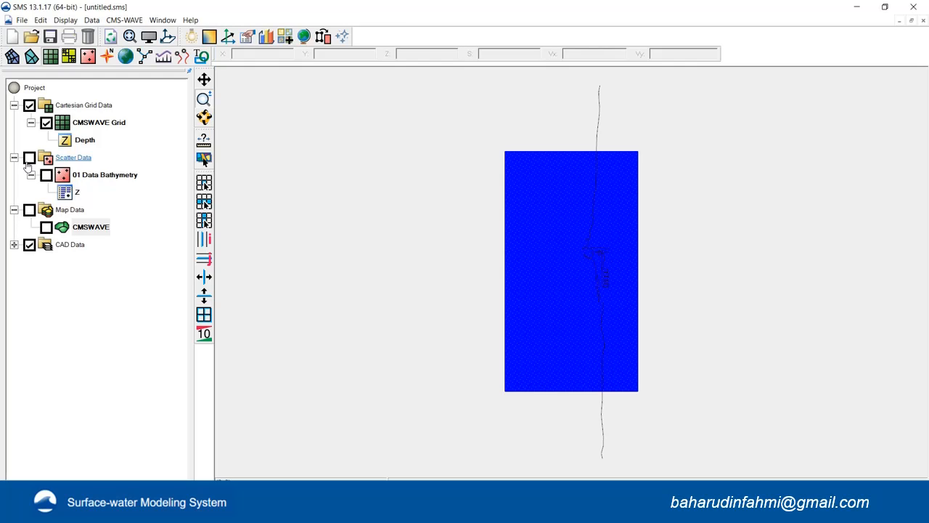
click(29, 246)
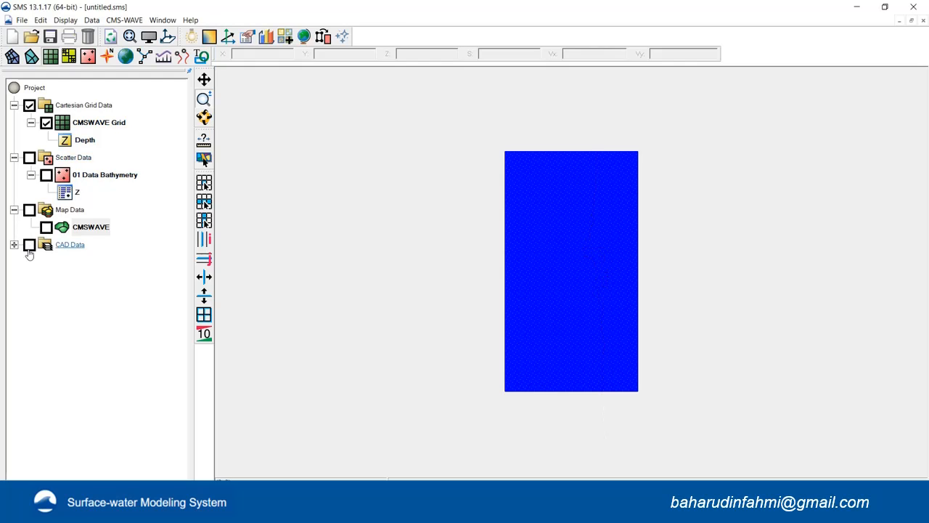
Turn off the Cartesian grid cells and set the contours to Color Fill with a specified precision of 2.
click(149, 37)
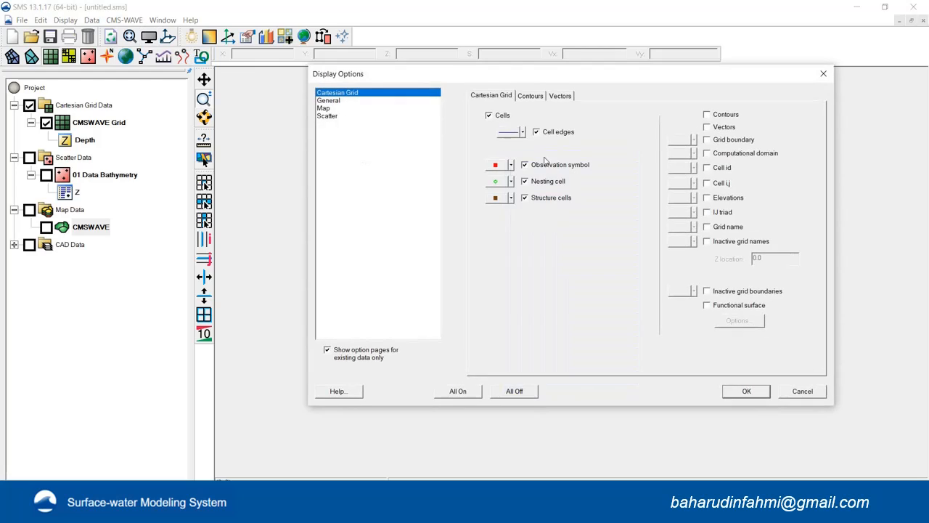
click(502, 116)
click(530, 95)
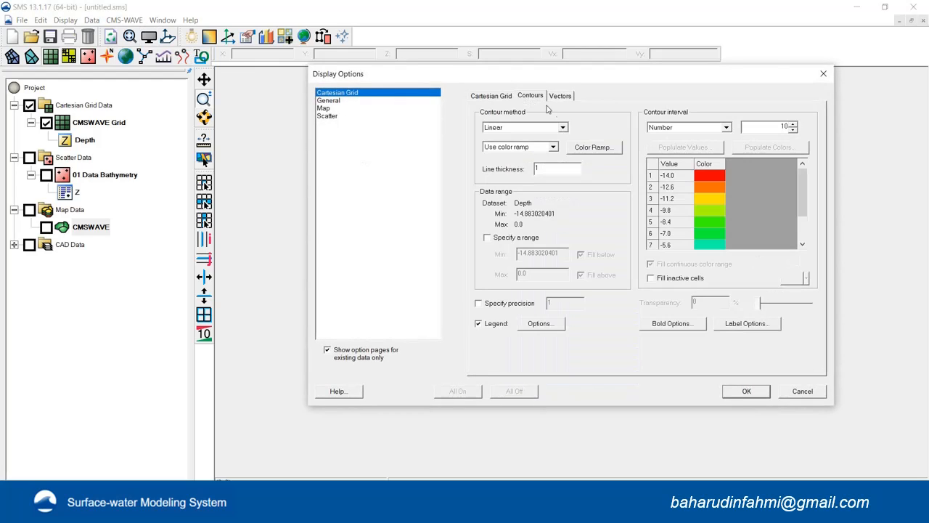
click(561, 128)
click(530, 149)
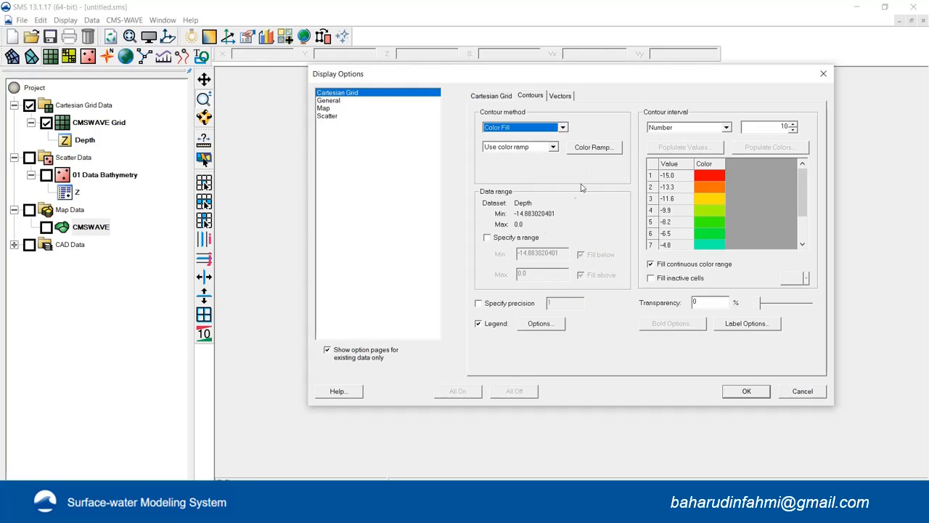
click(499, 243)
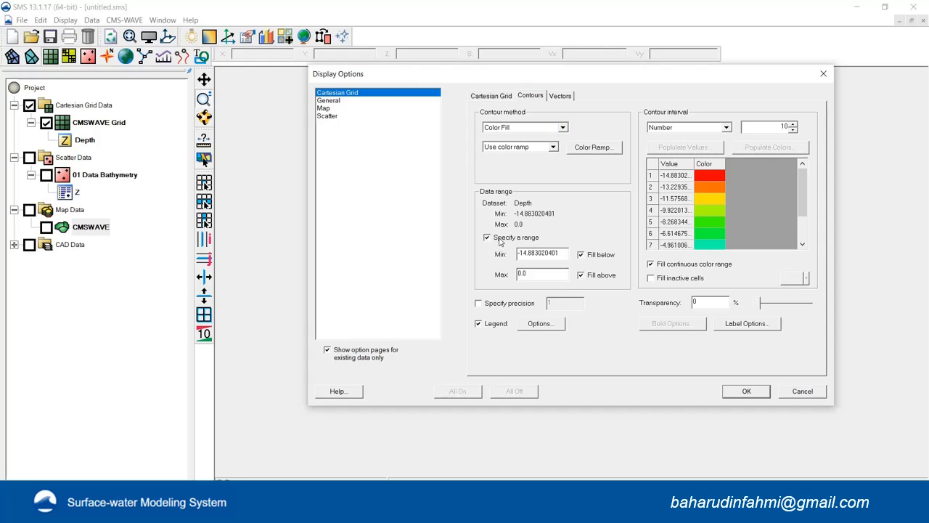
click(501, 245)
click(497, 305)
double_click(557, 304)
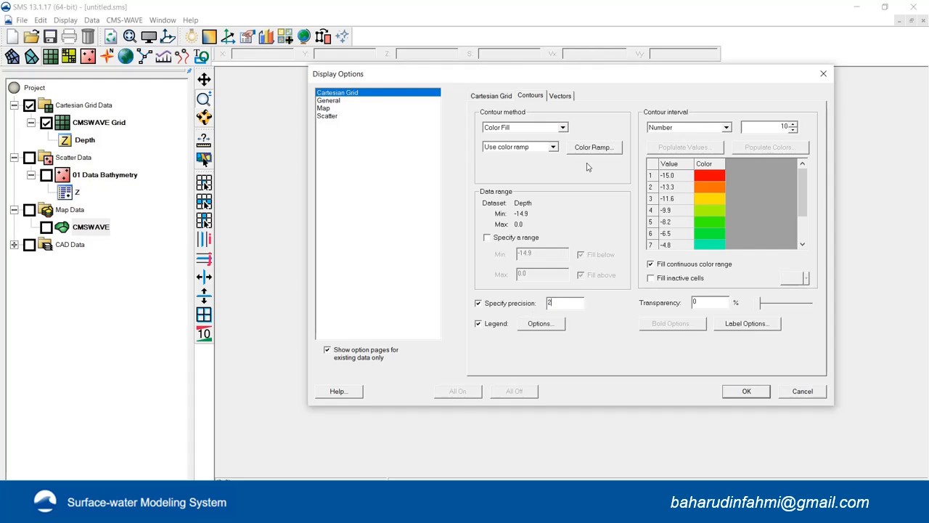
click(745, 392)
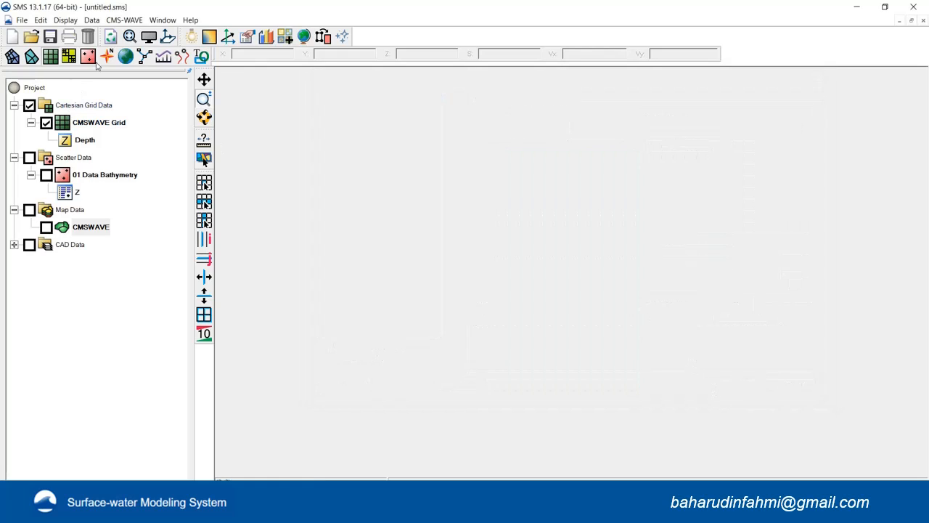
Turn on the Cartesian grid contours and examine the depth colours across the grid and around the harbour entrance.
click(148, 38)
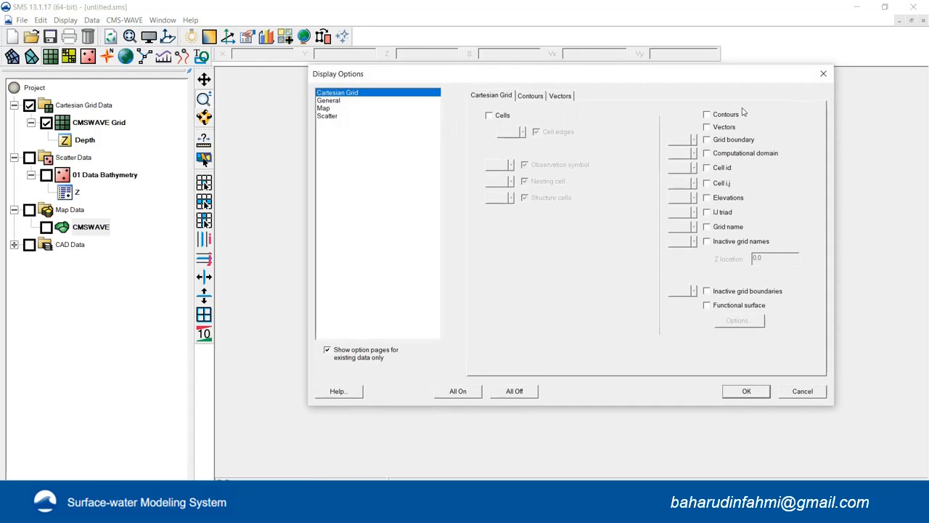
click(738, 393)
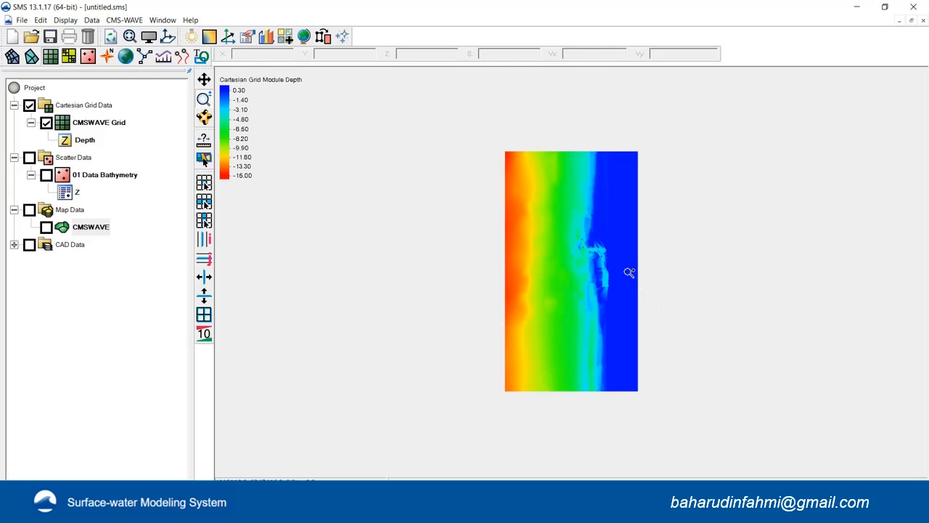
drag(482, 145, 674, 412)
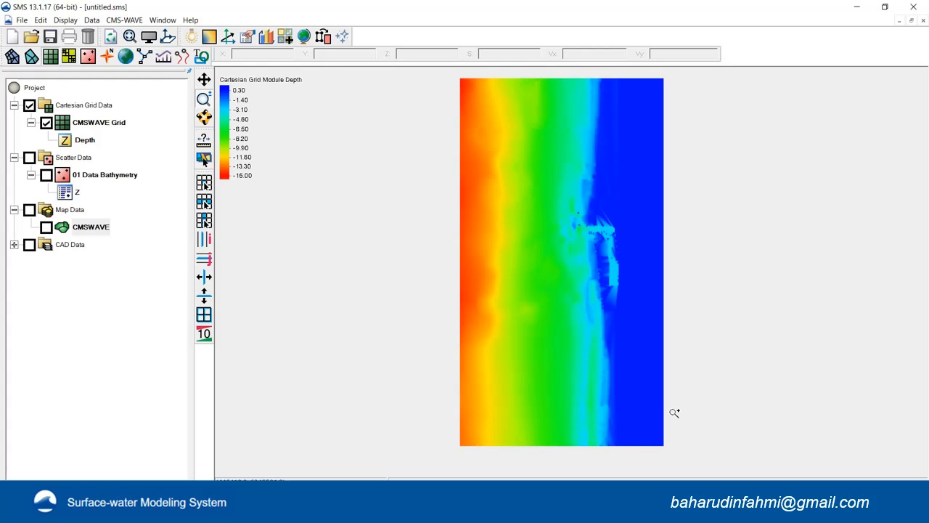
drag(587, 204, 668, 334)
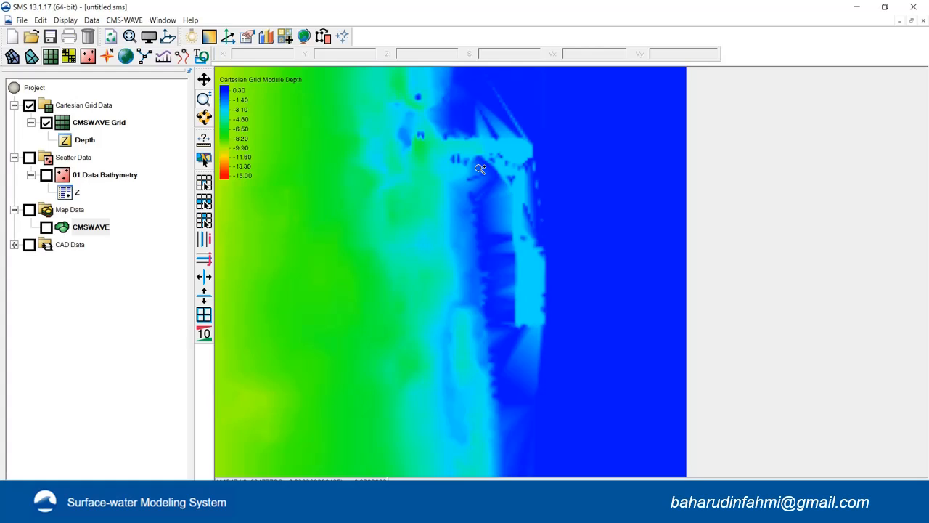
click(168, 38)
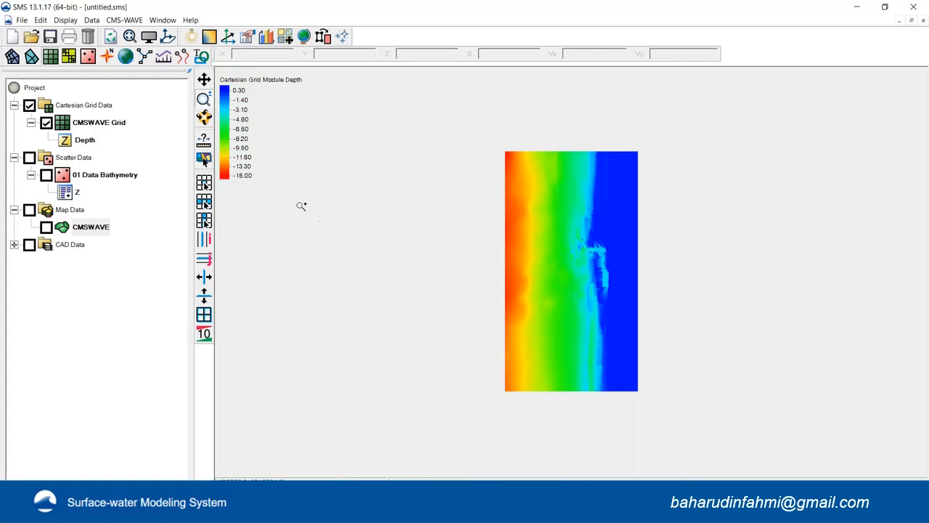
drag(494, 143, 643, 391)
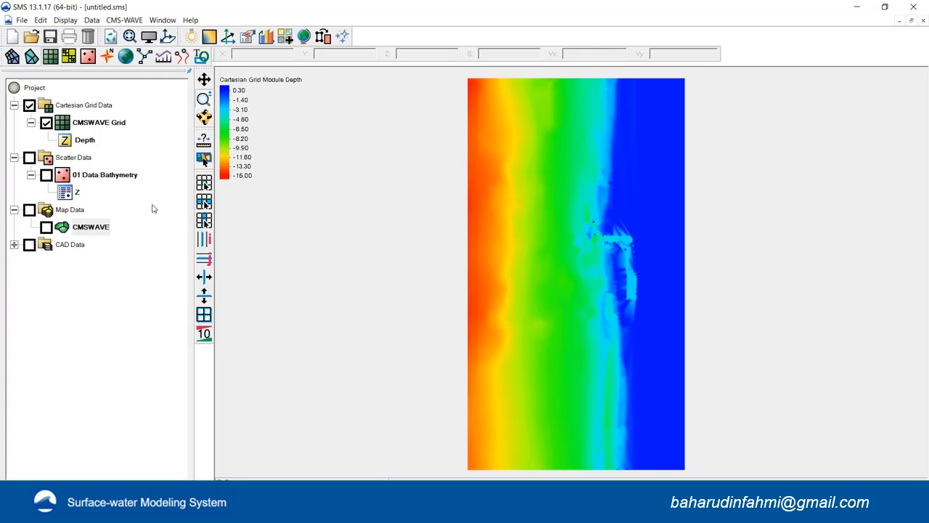
Display the Cartesian grid's cells and hide its contours.
click(149, 37)
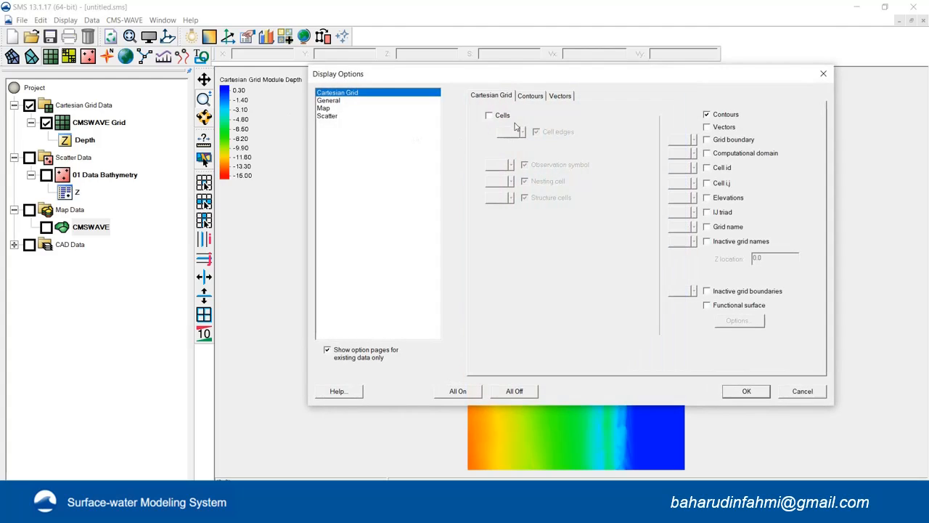
click(500, 117)
click(708, 115)
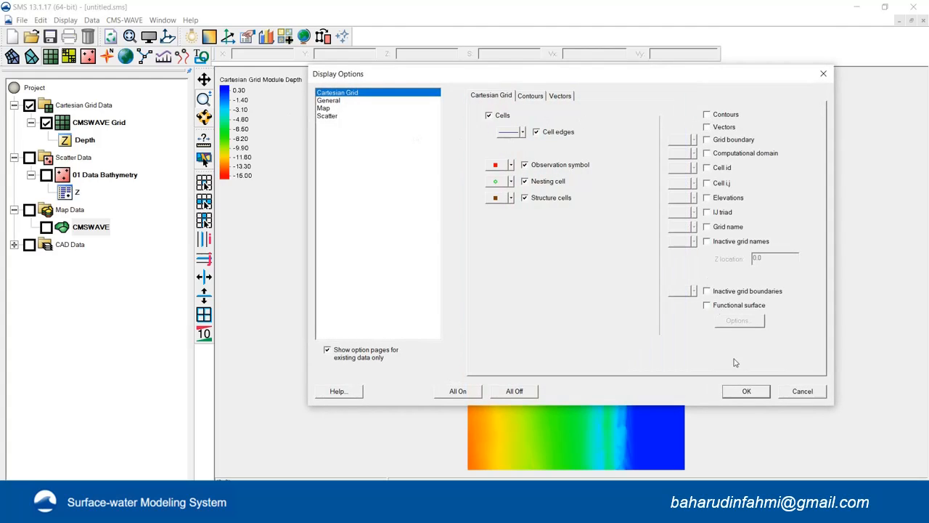
click(748, 391)
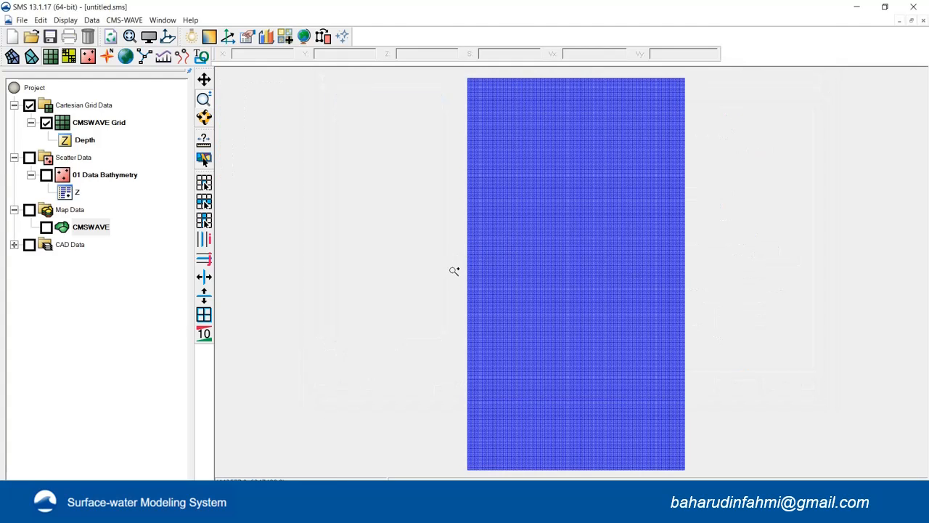
Add a generic Spectral coverage named Spectral 01 to the map data.
drag(452, 253, 479, 279)
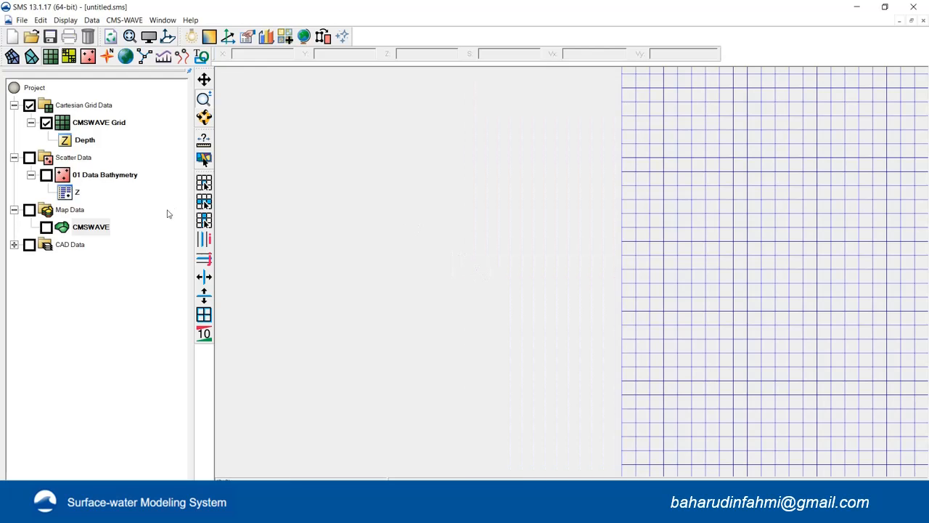
click(70, 210)
right_click(69, 212)
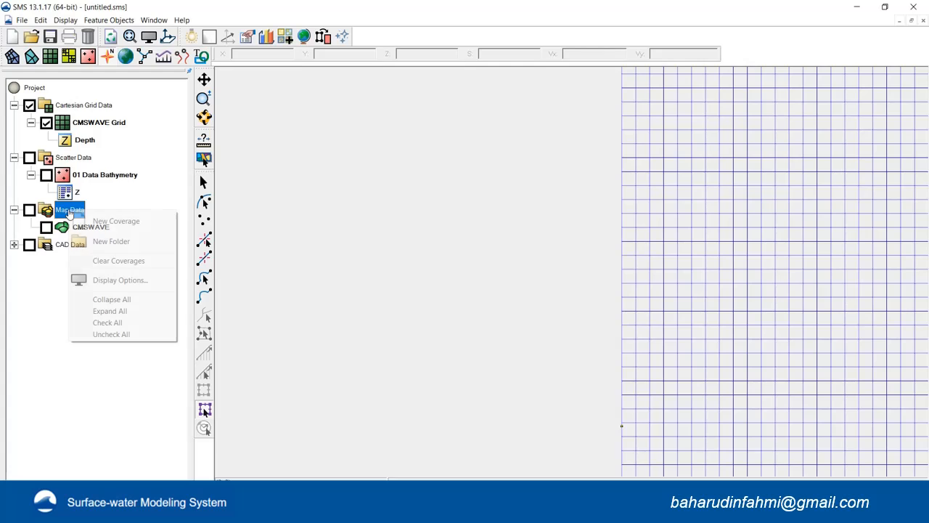
click(98, 222)
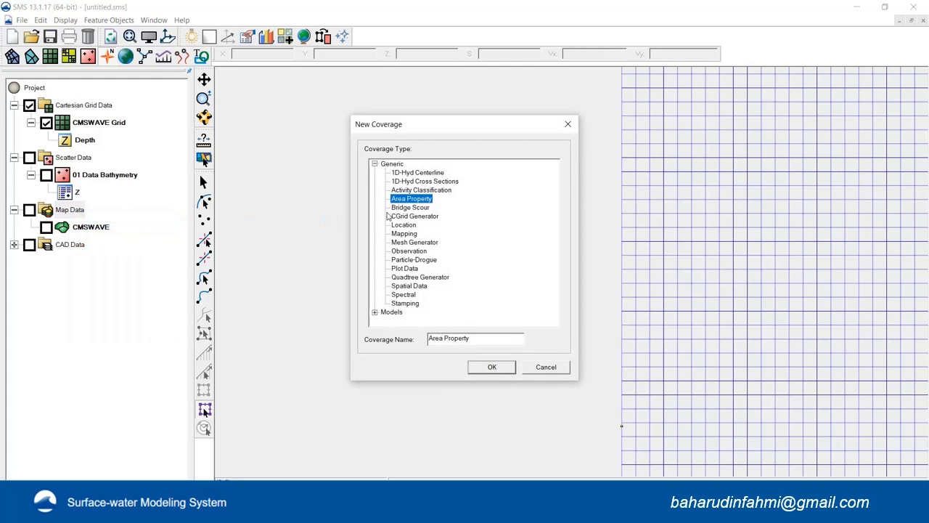
click(405, 294)
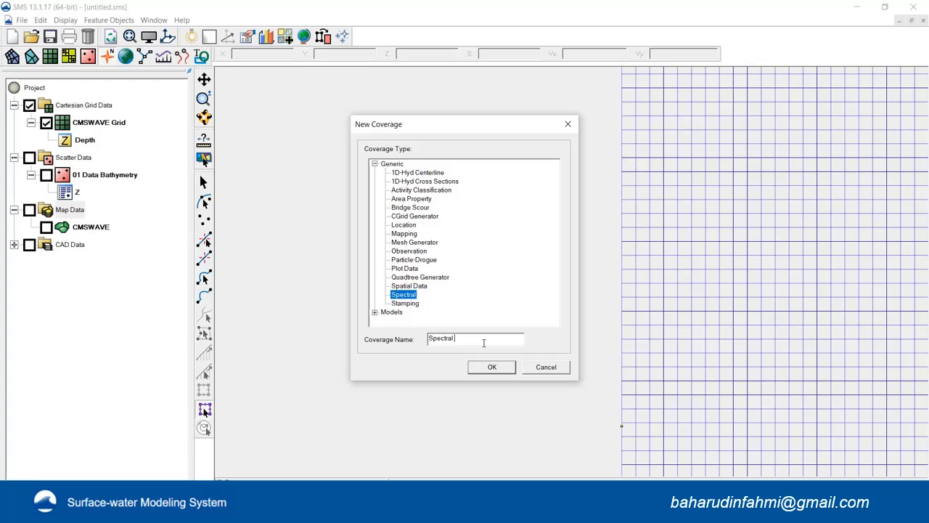
click(497, 367)
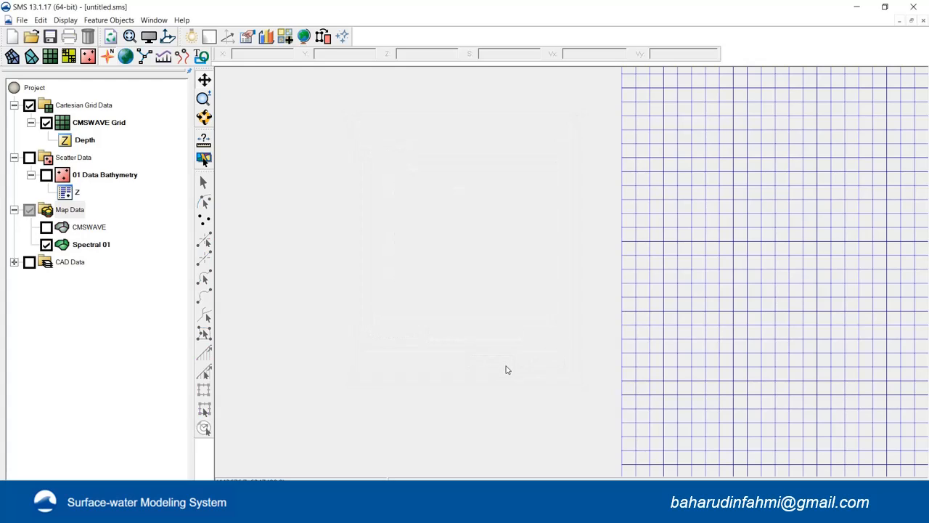
Place a feature point in the grid's outermost seaward column of cells and open its spectral energy attributes.
click(205, 222)
click(630, 263)
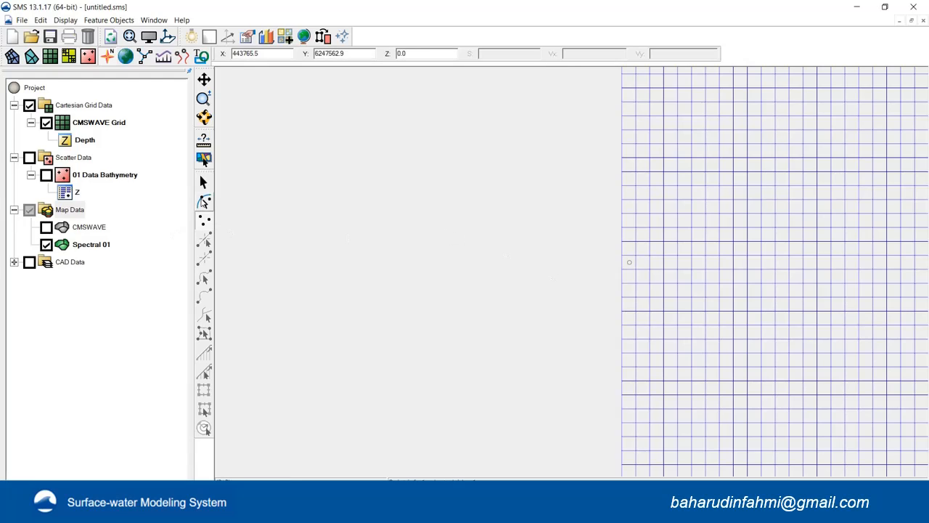
click(204, 202)
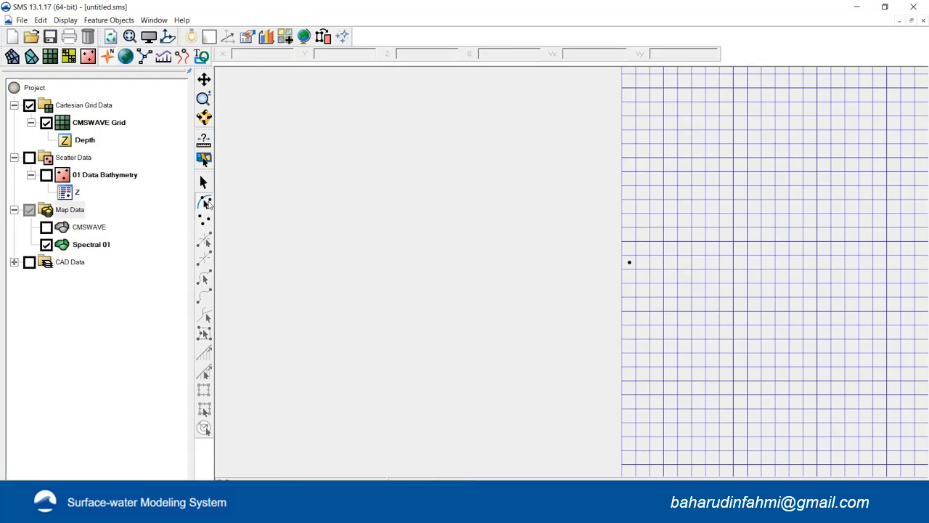
right_click(635, 264)
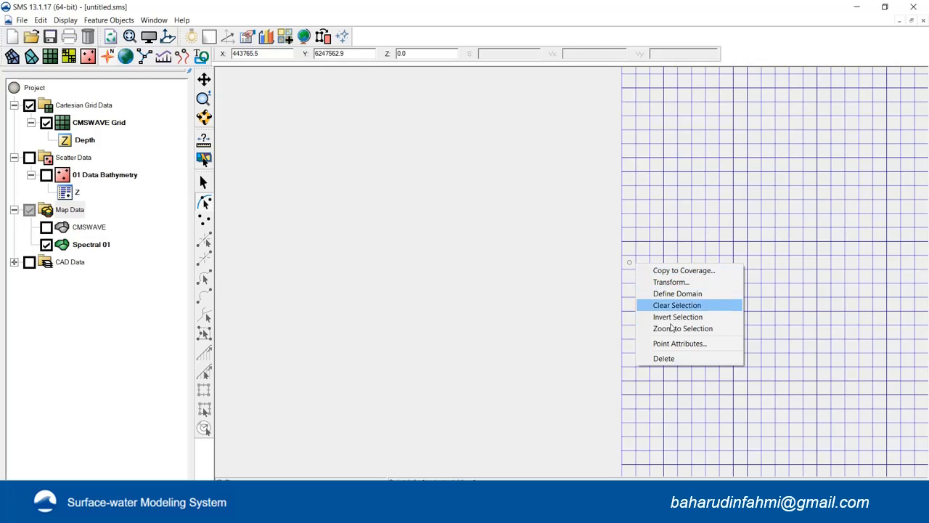
click(680, 344)
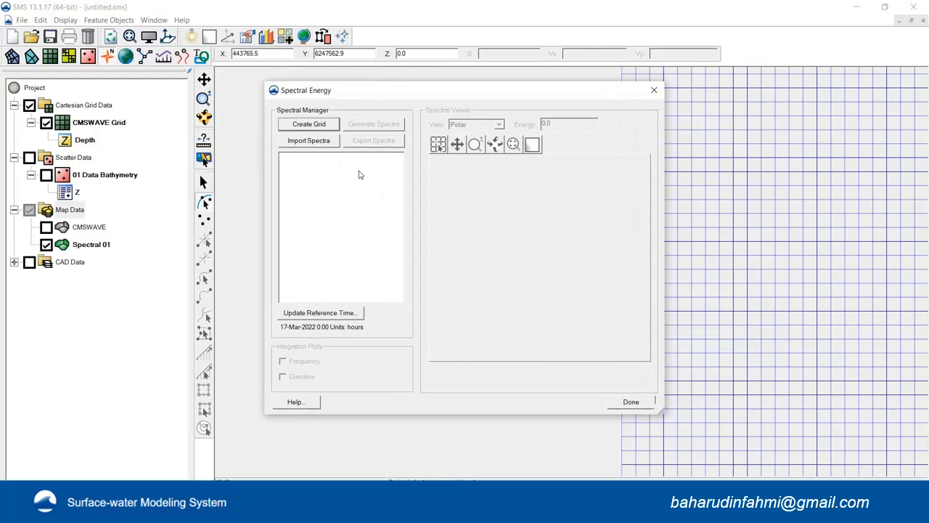
Create a spectral energy grid with a 0-degree grid angle, Local plane type and an angle distribution number of 30.
click(315, 128)
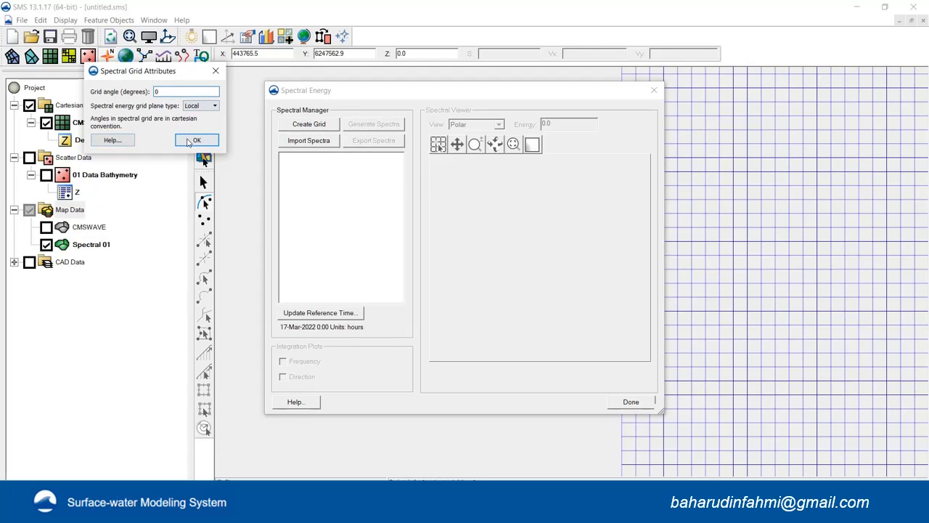
click(191, 139)
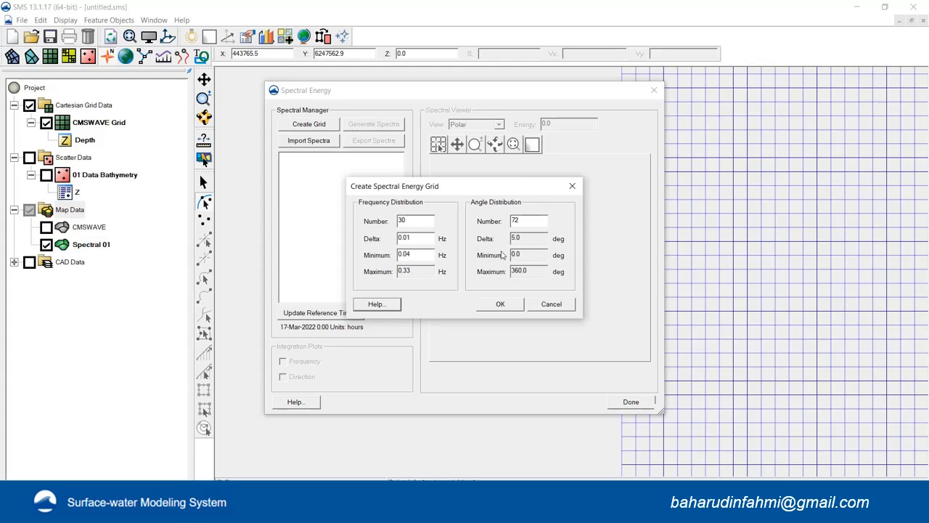
drag(520, 222, 477, 226)
text(30)
click(514, 307)
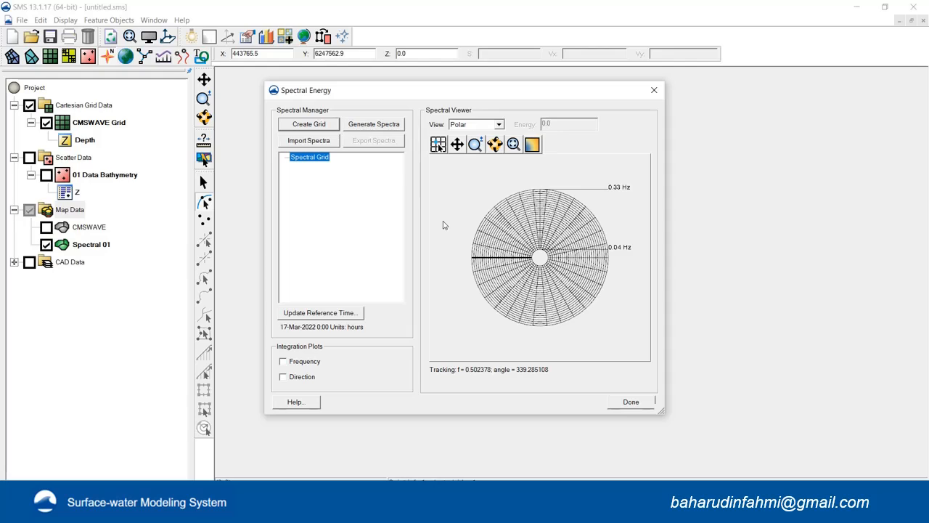
right_click(309, 163)
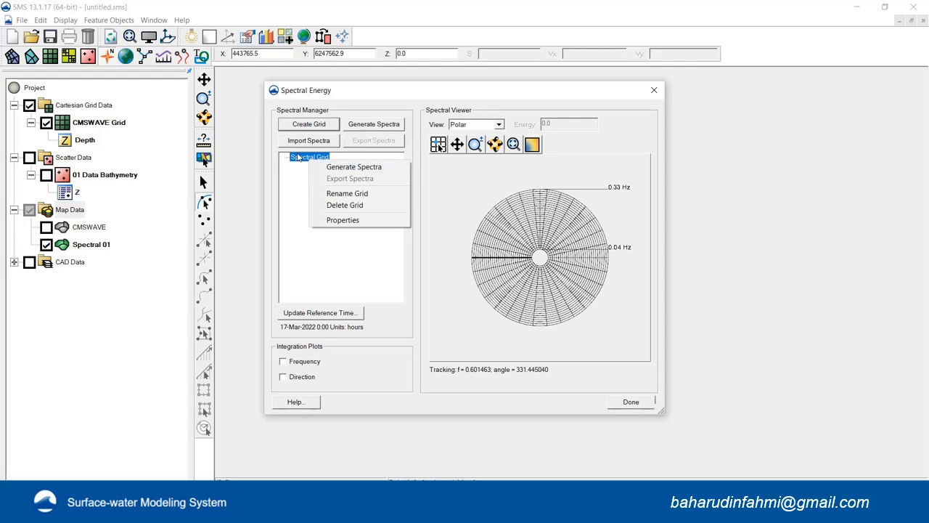
click(303, 156)
right_click(304, 155)
click(301, 170)
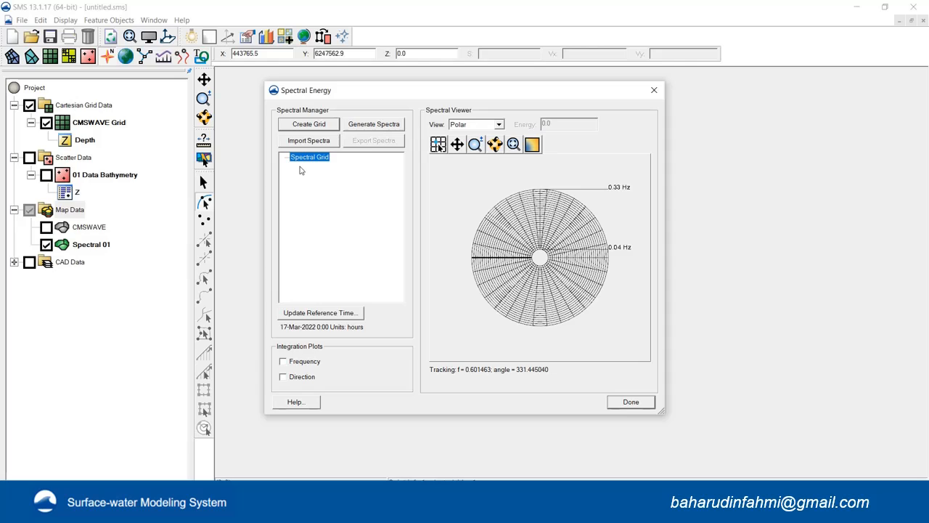
Start generating spectra for the spectral grid using the JONSWAP method, keeping the Shore Normal angle projection.
click(374, 126)
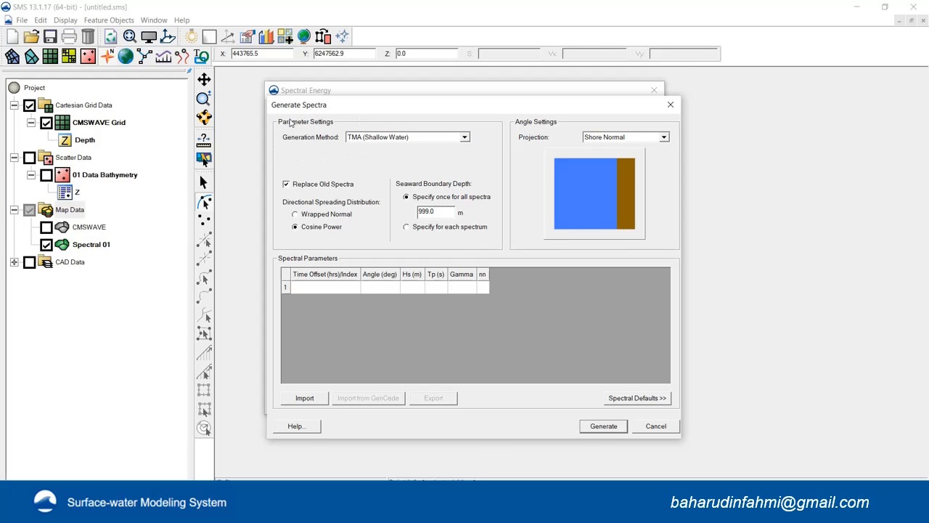
click(464, 138)
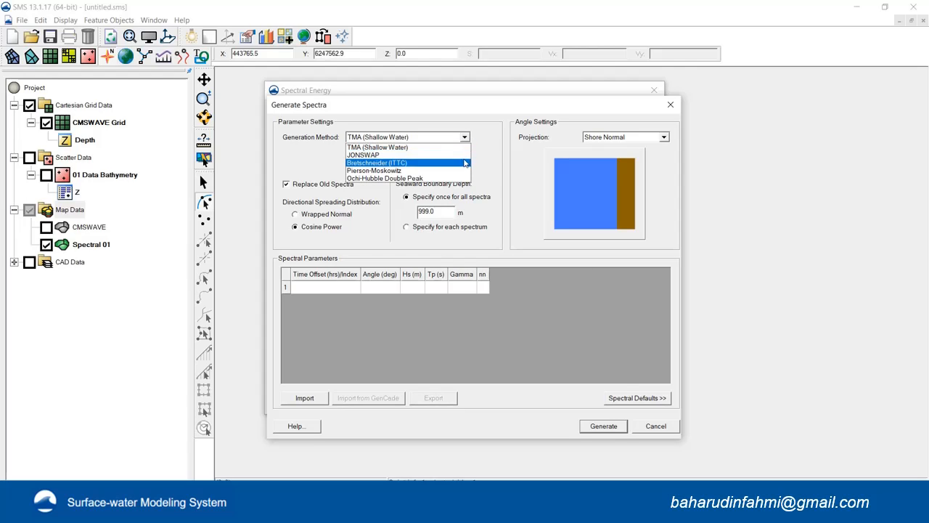
click(488, 148)
click(464, 138)
click(416, 154)
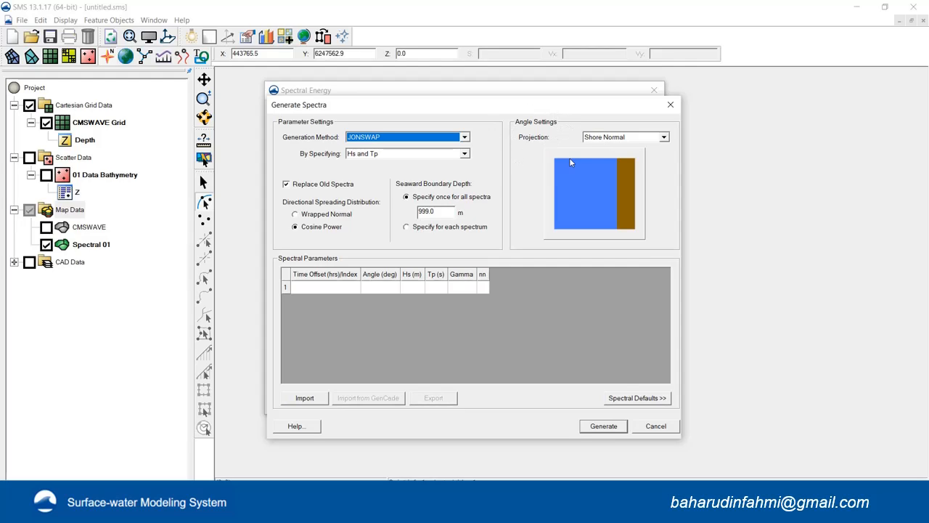
click(617, 139)
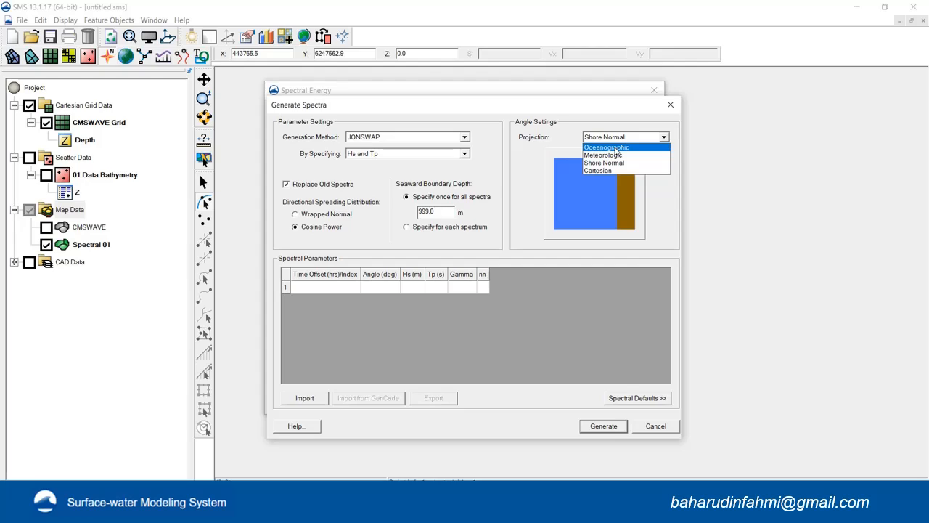
click(545, 166)
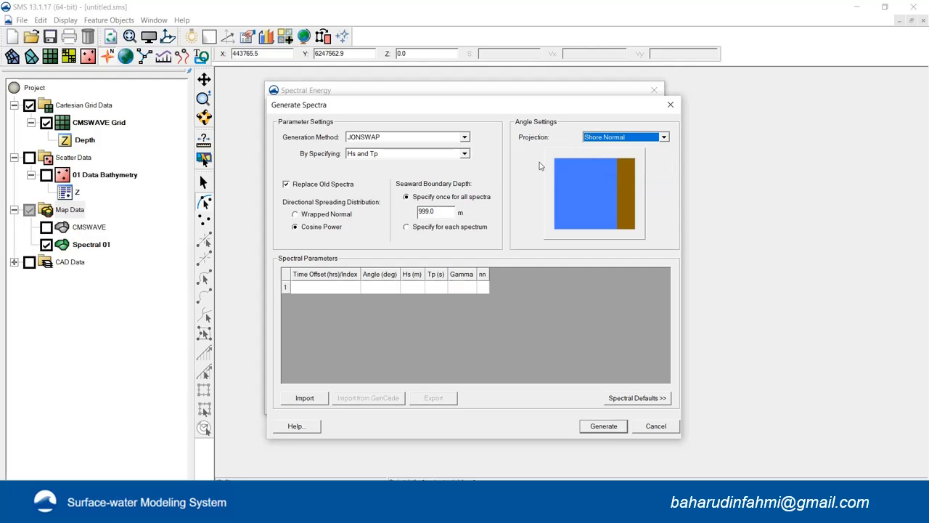
Enter a time offset of 1 and an angle of 0 degrees for the first spectrum in the spectral parameters.
click(346, 291)
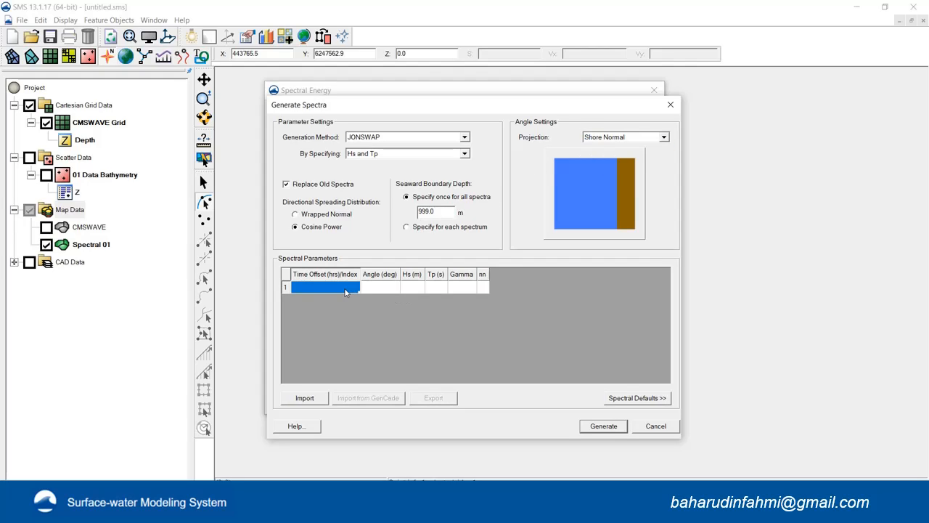
text(1)
click(379, 288)
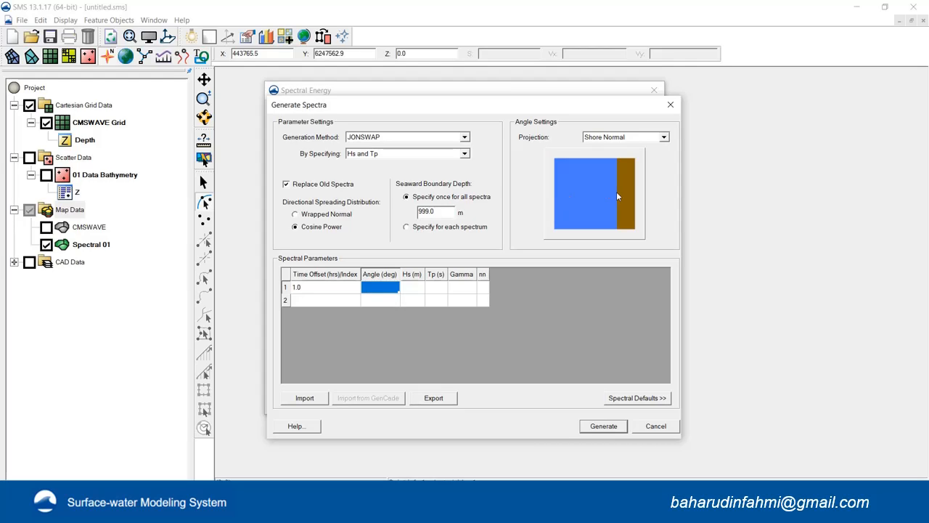
text(0)
click(440, 302)
click(384, 291)
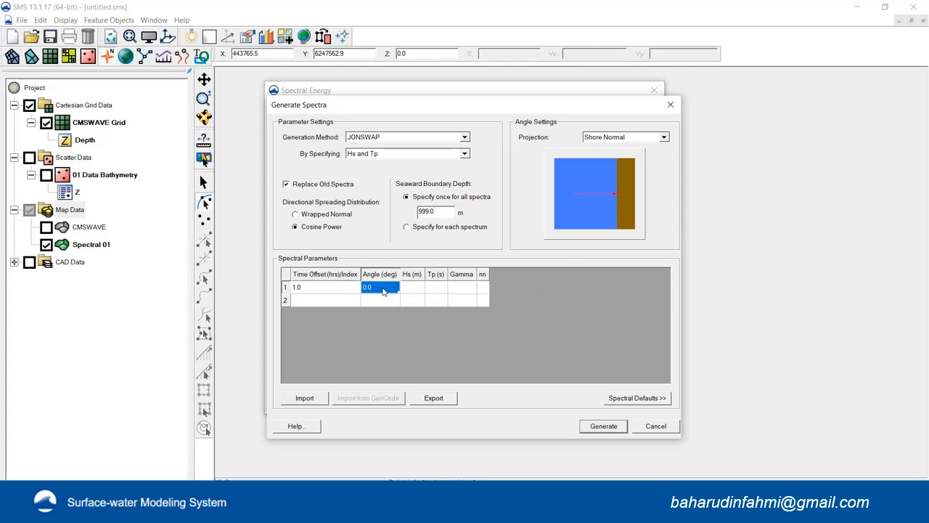
Compare the Oceanographic and Meteorologic angle projections and set the projection to Oceanographic.
click(642, 138)
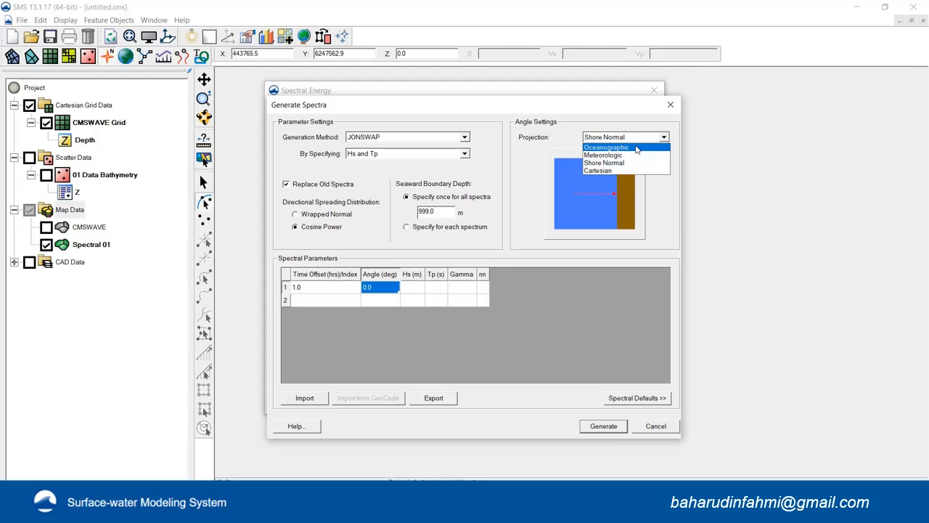
click(636, 148)
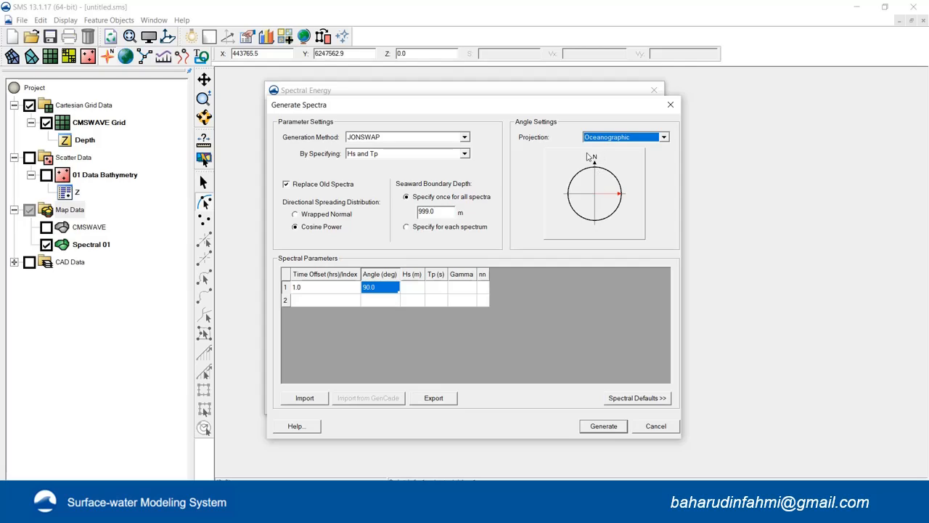
click(626, 139)
click(623, 138)
click(623, 140)
click(623, 139)
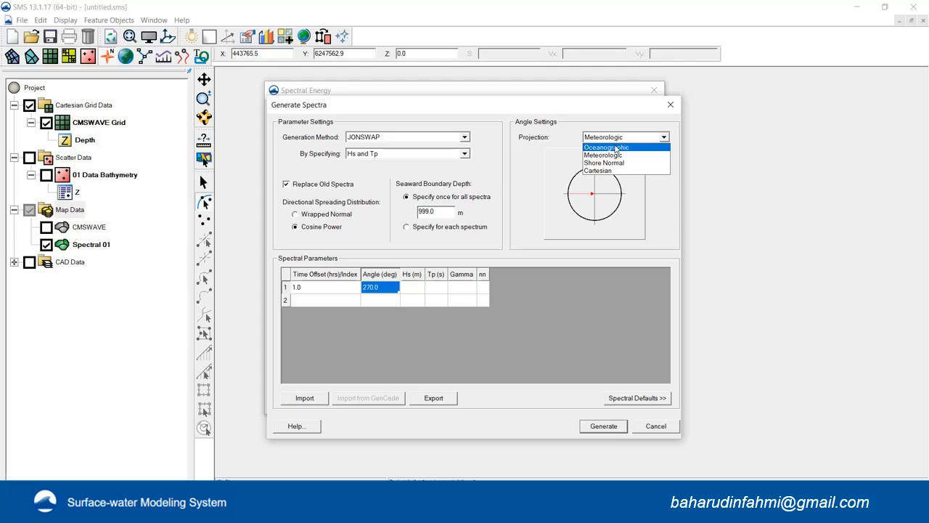
click(616, 148)
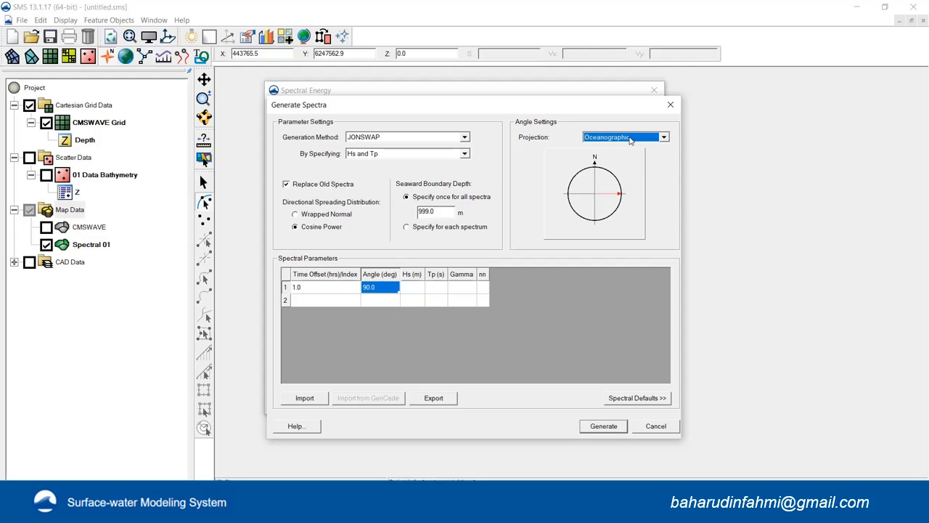
Set the first spectrum's significant wave height Hs to 1.5 m and its peak period Tp to 5.6 s.
click(419, 291)
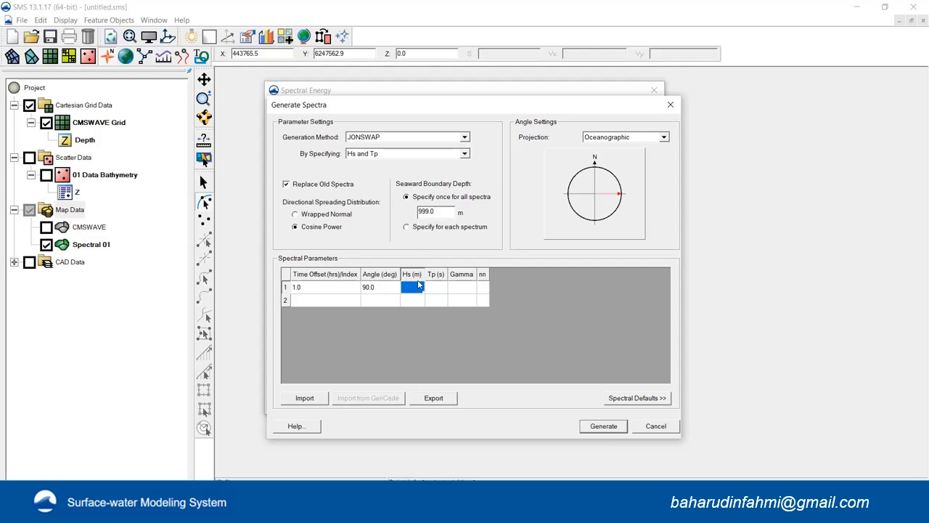
key(Tab)
key(Tab)
key(Tab)
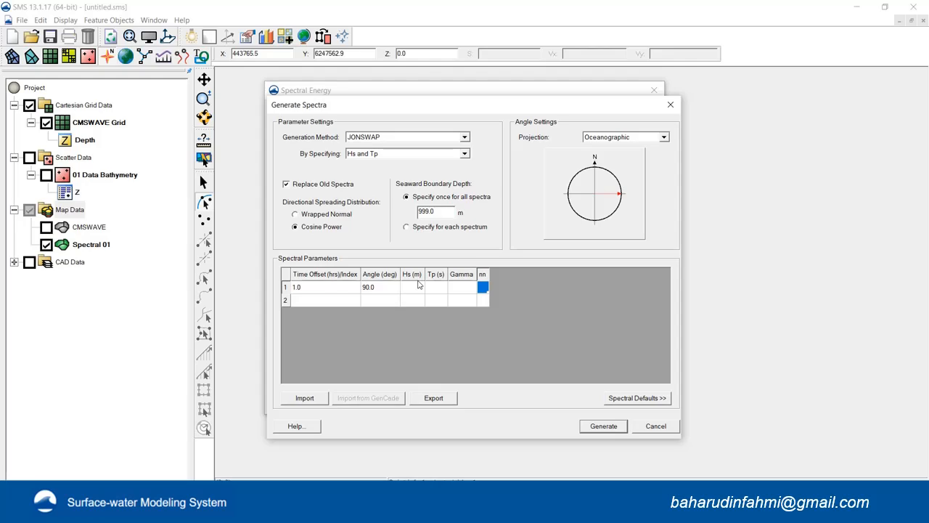
click(418, 286)
text(1.5)
click(441, 288)
text(5.6)
click(462, 289)
Apply the spectral defaults for a Tp of 10 s, with gamma 3.3 and nn 4, to the first spectrum.
click(646, 399)
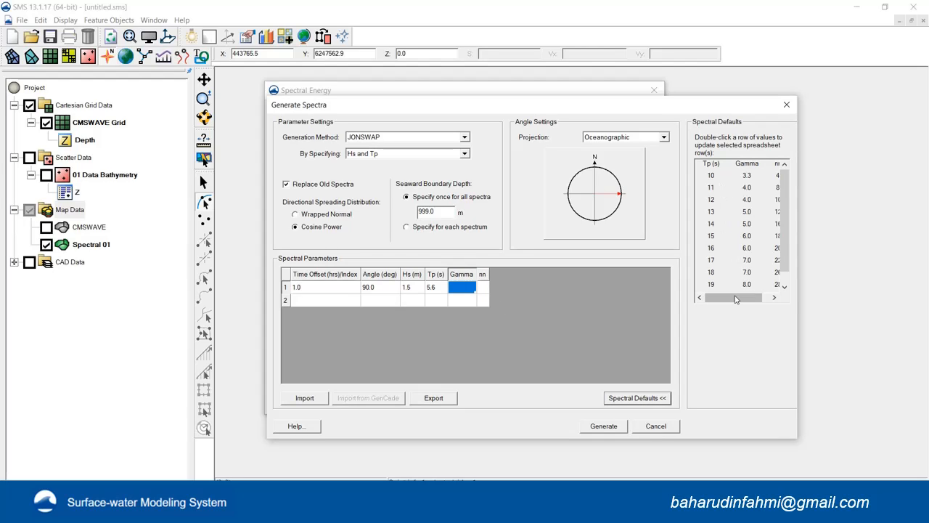
drag(736, 298, 711, 300)
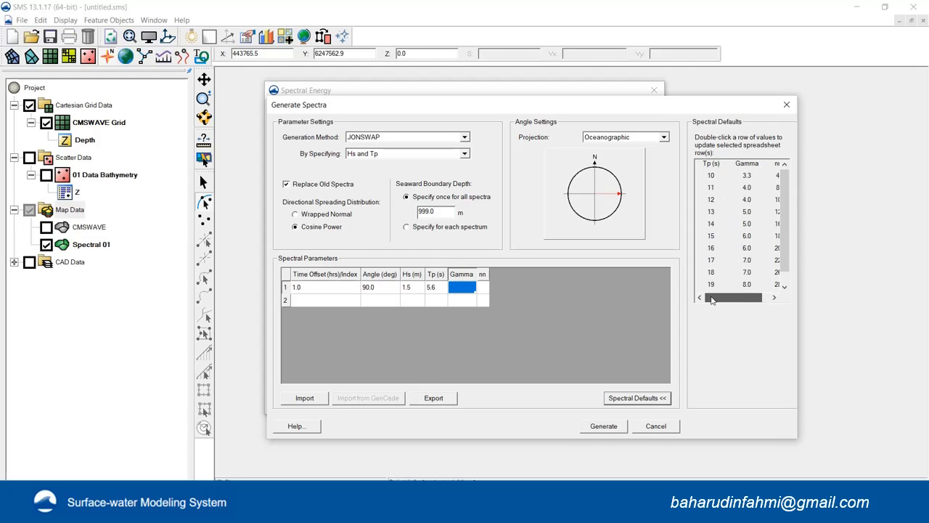
click(713, 178)
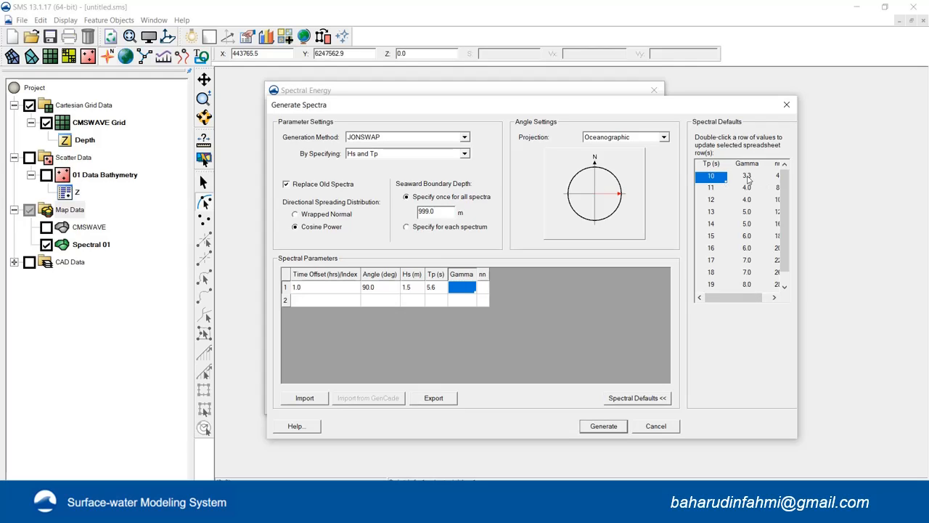
click(749, 178)
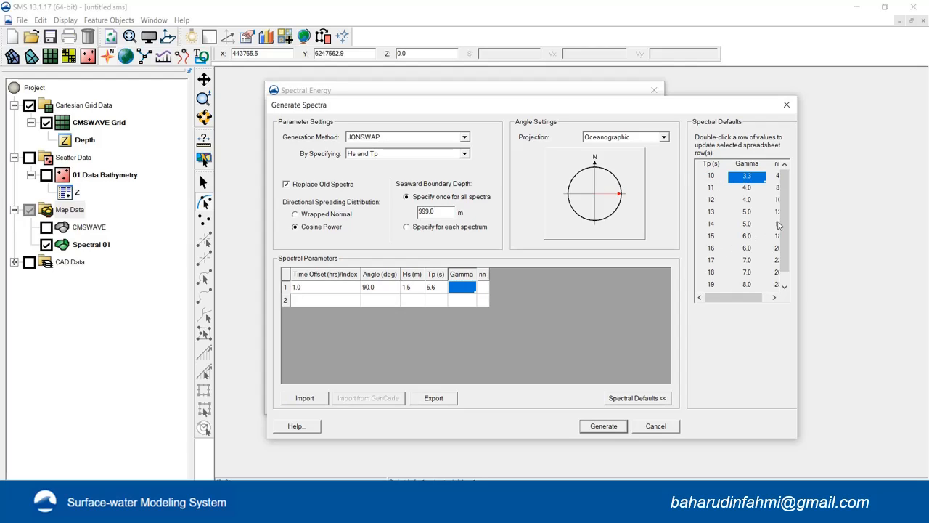
drag(782, 222, 782, 180)
double_click(712, 176)
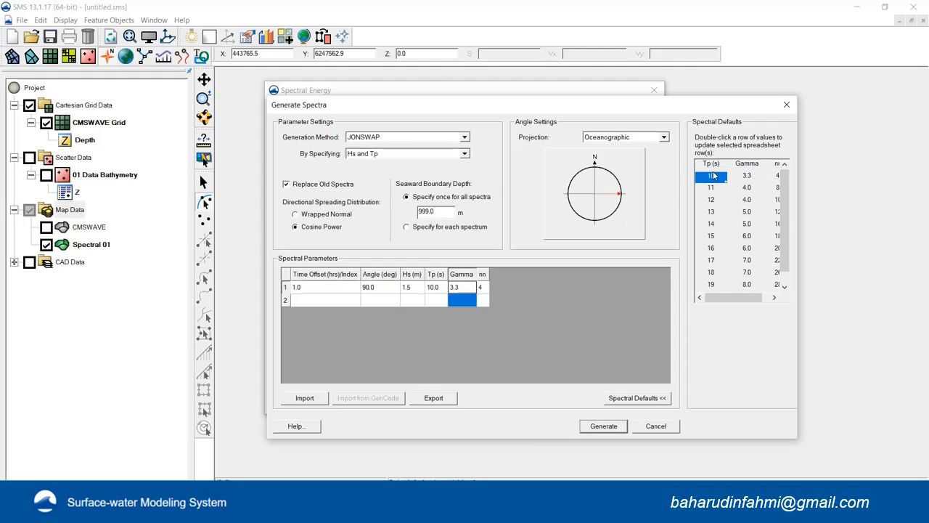
click(439, 289)
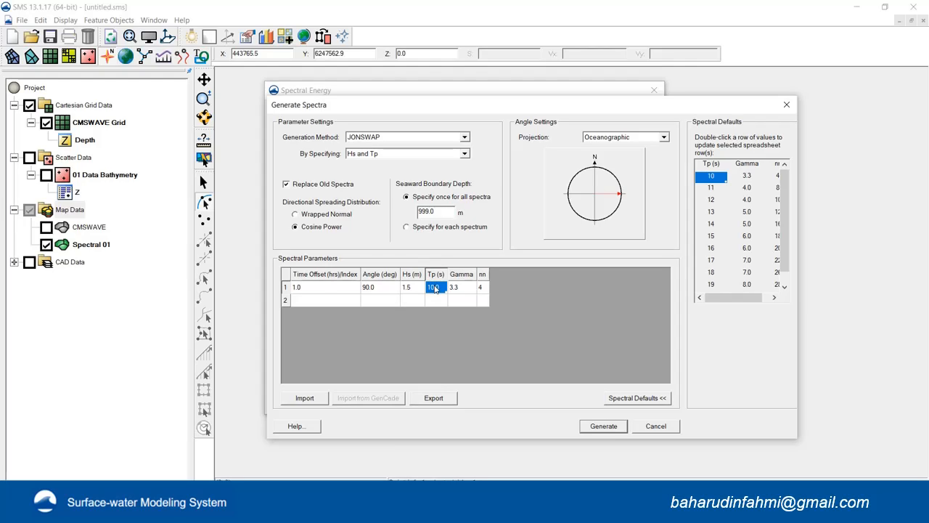
click(436, 289)
key(Return)
Specify the seaward boundary depth for each spectrum, enter a gauge depth of 50 m, and generate the spectra.
click(436, 228)
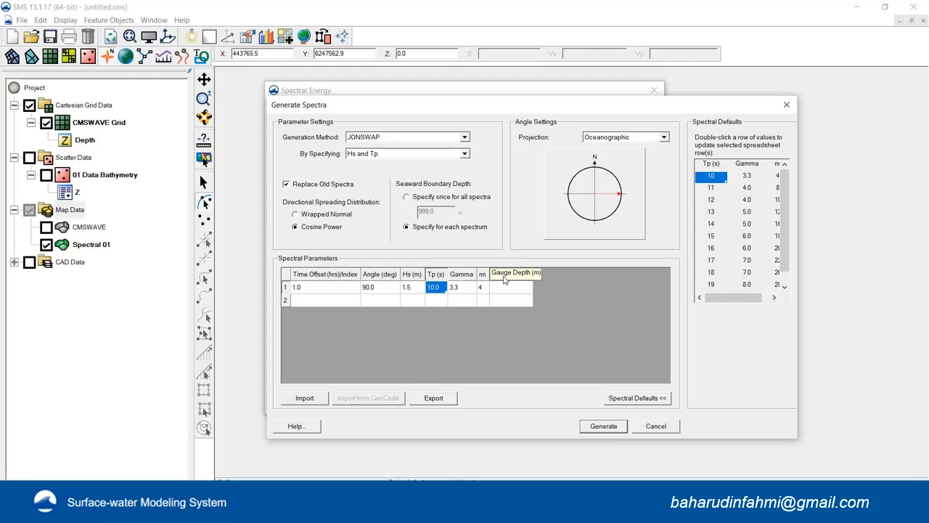
click(415, 197)
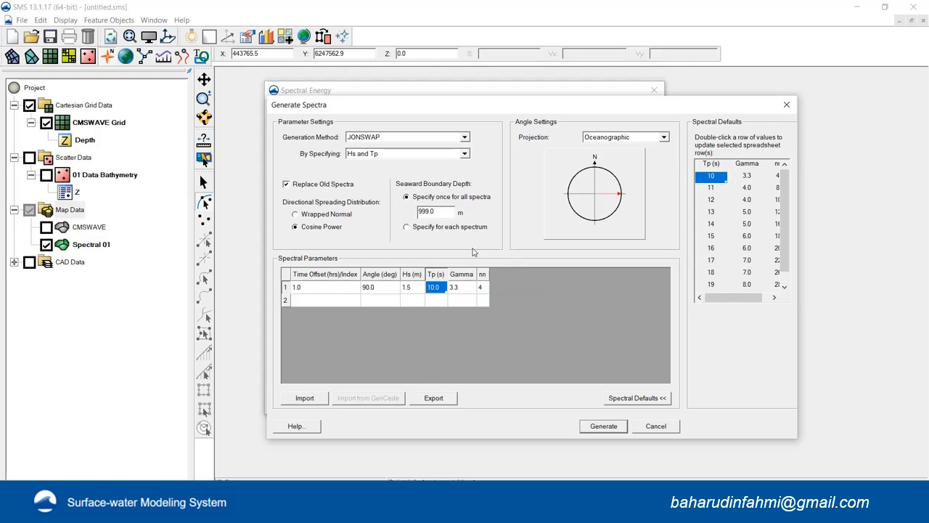
click(414, 227)
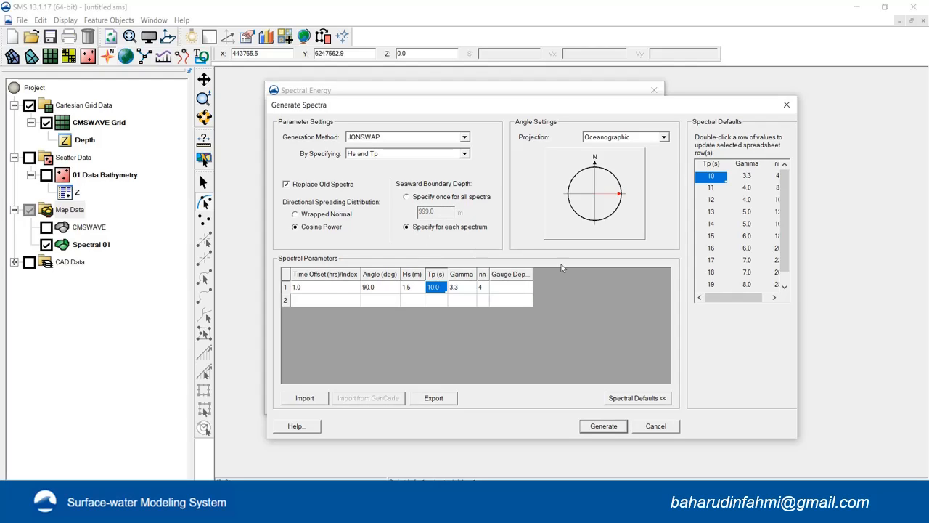
click(514, 287)
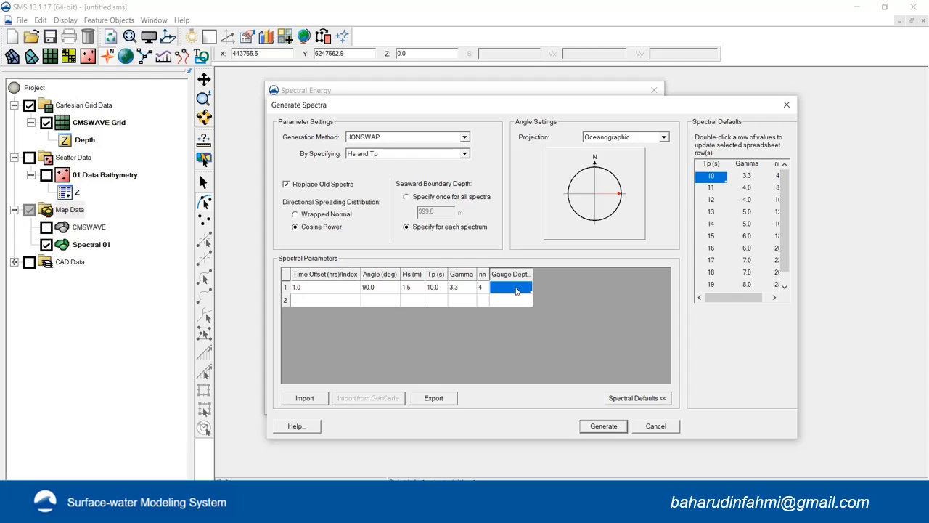
text(50)
click(602, 427)
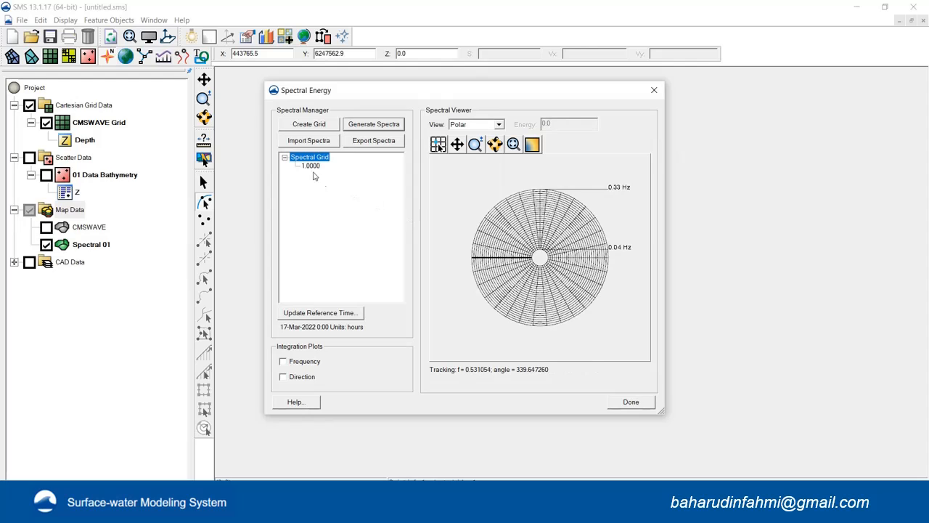
Display the generated spectrum, accept the 03/17/2022 12:00 AM reference time in hours, and finish the spectral energy definition.
click(311, 166)
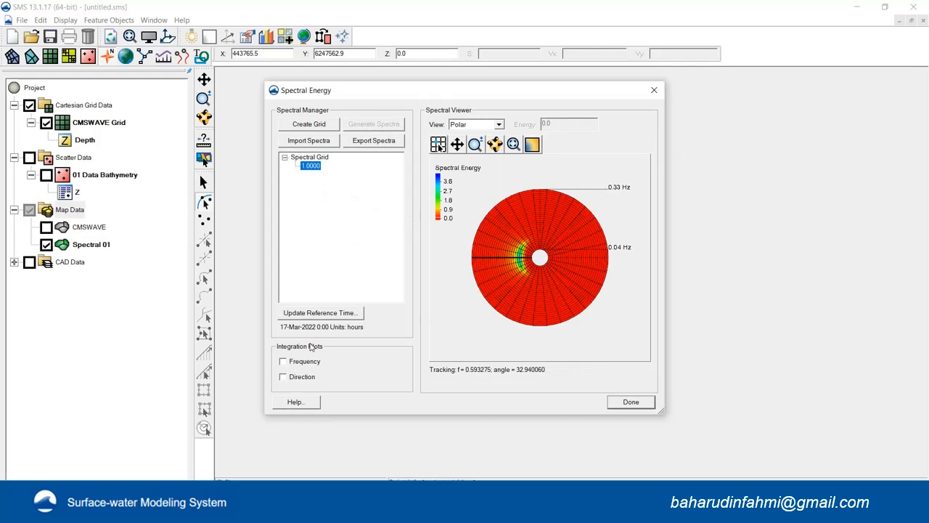
click(316, 317)
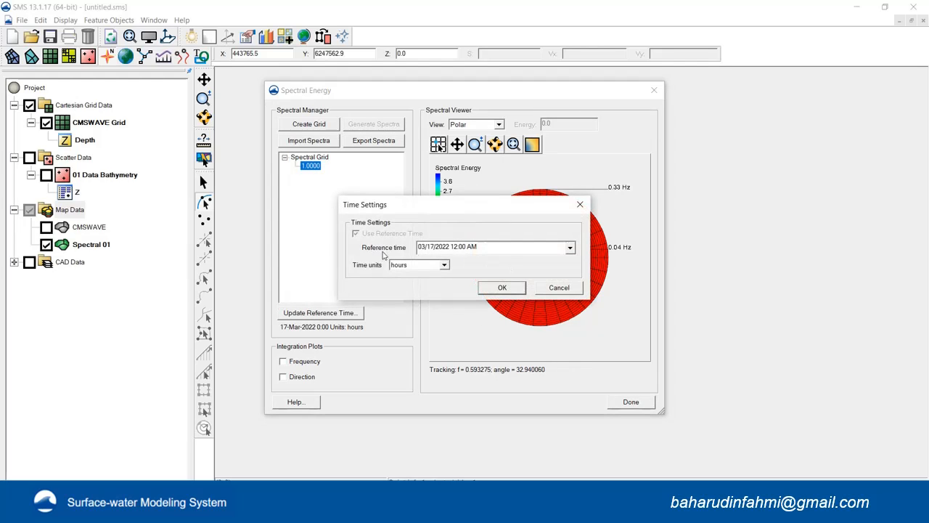
click(502, 289)
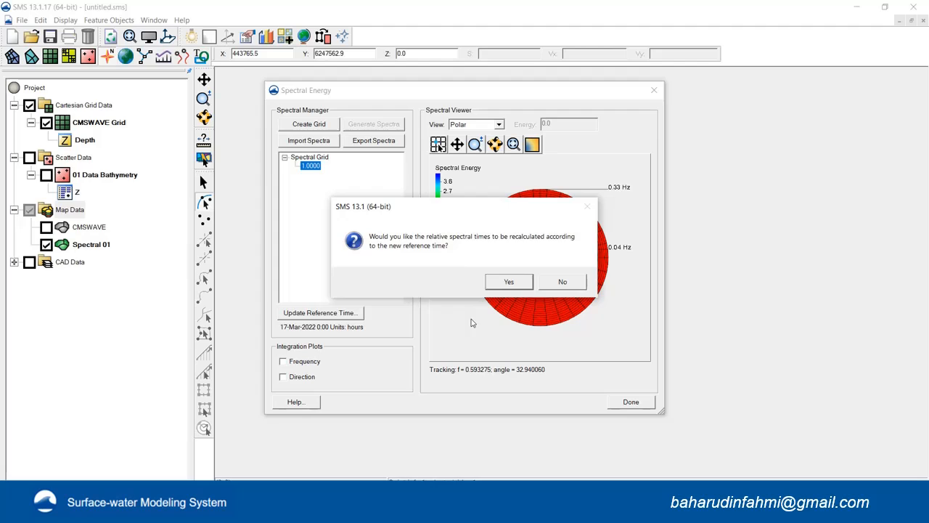
click(505, 290)
click(631, 401)
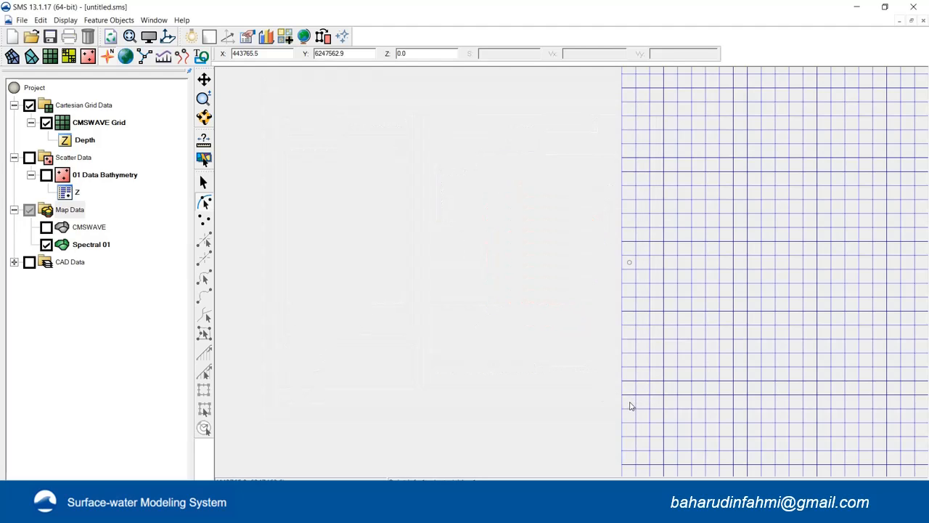
Open the CMS-WAVE model control for the Cartesian grid and accept the default spectral grid properties.
click(162, 22)
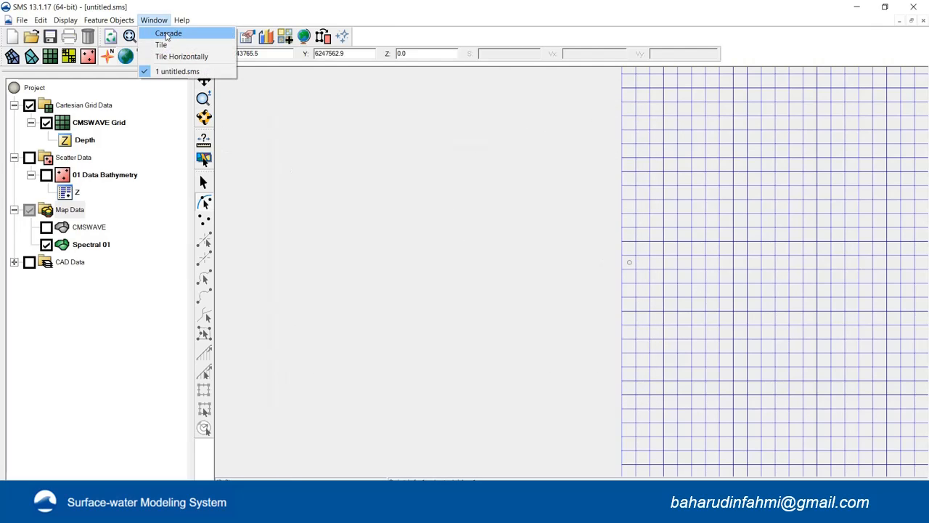
click(229, 19)
click(167, 39)
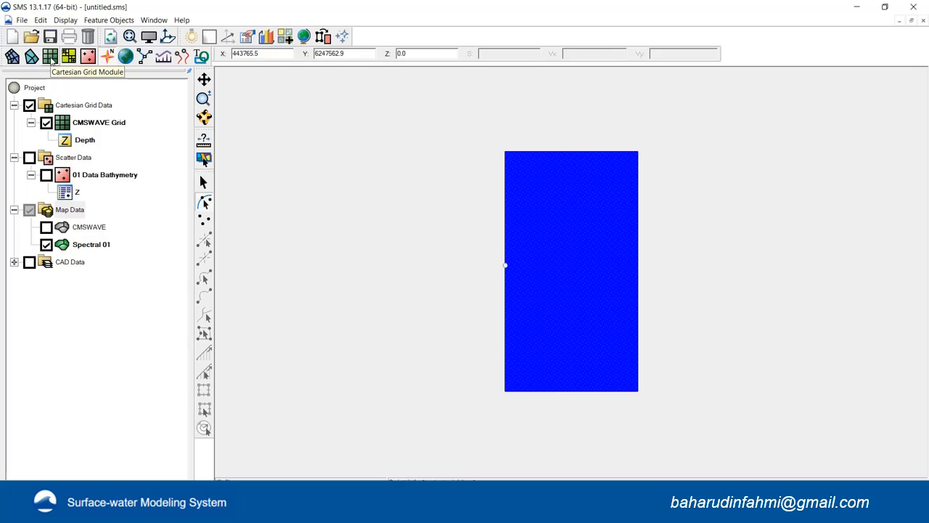
click(51, 59)
click(124, 19)
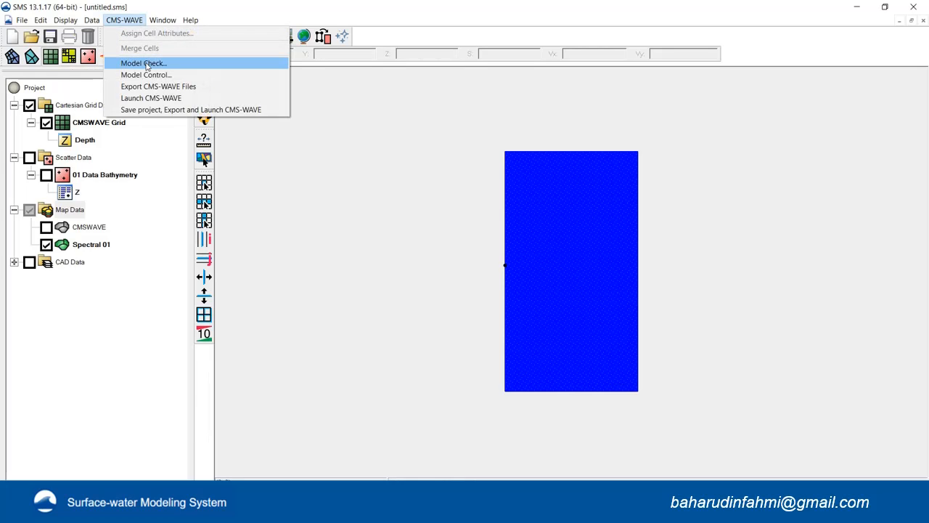
click(148, 75)
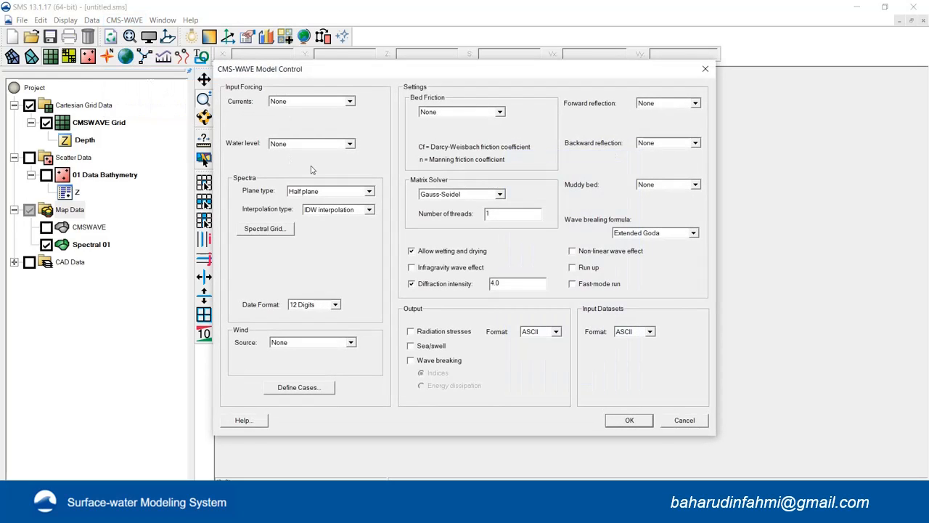
click(270, 229)
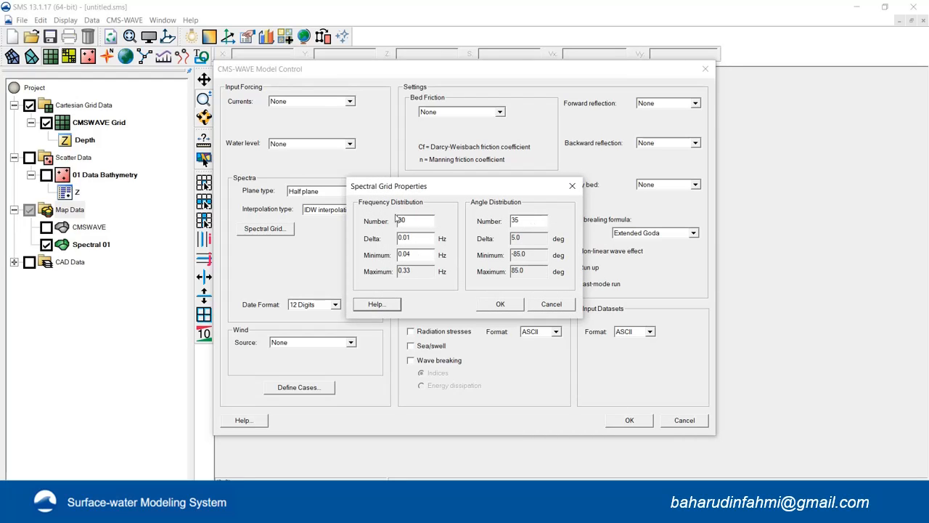
click(509, 304)
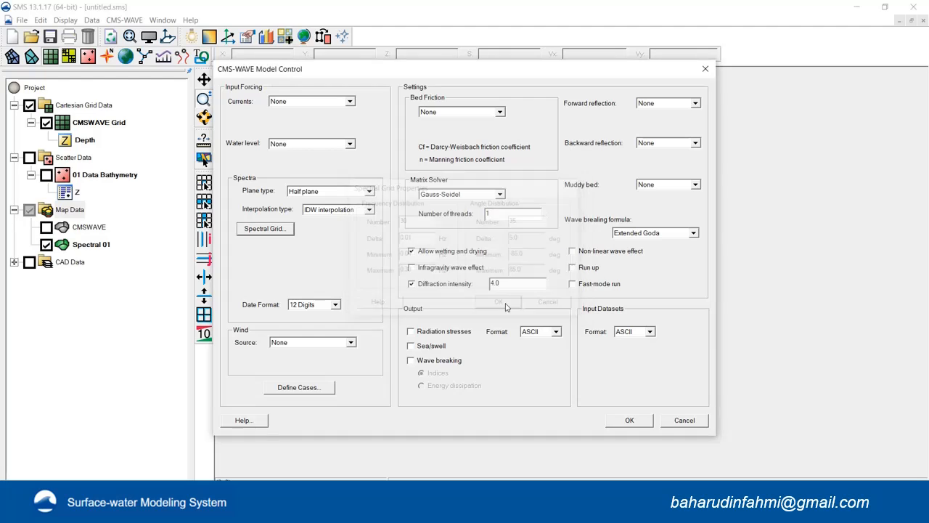
Open the spectral events case definition and assign the Spectral 01 coverage to the Side 1 boundary.
click(293, 388)
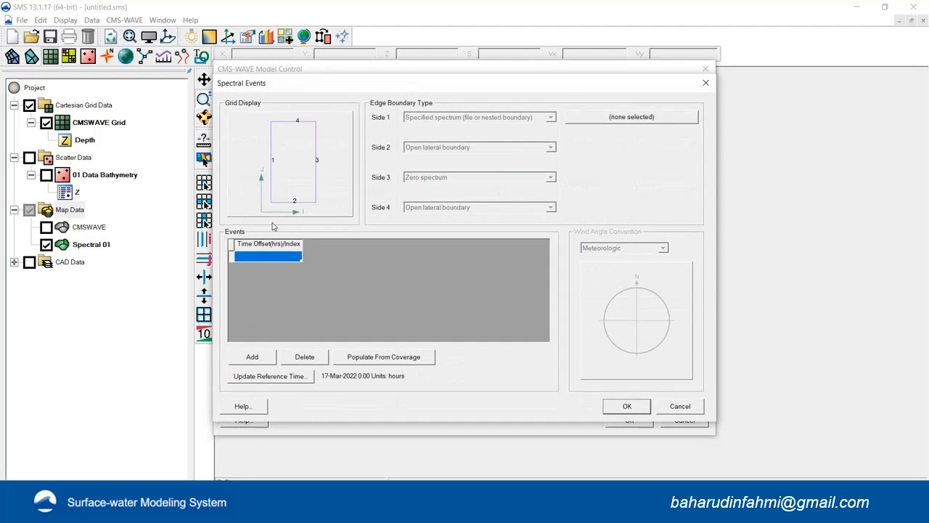
click(639, 120)
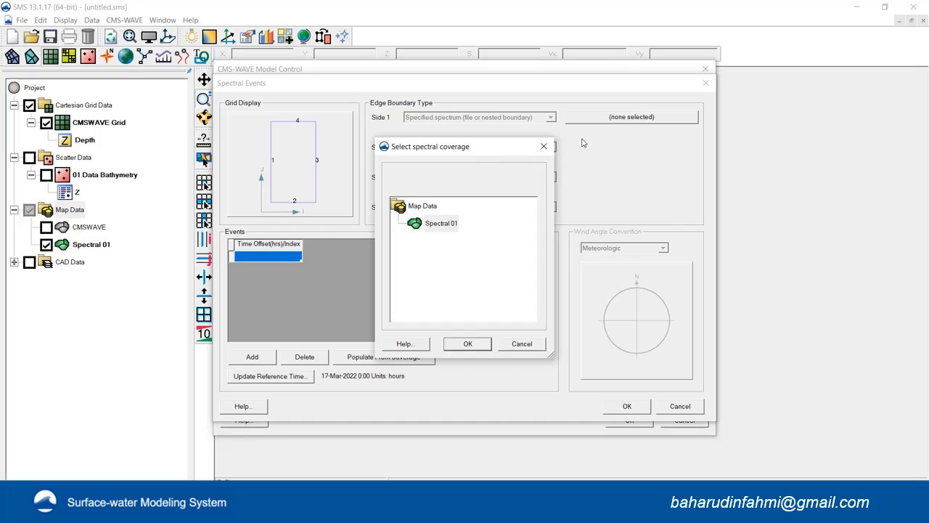
click(440, 224)
click(468, 344)
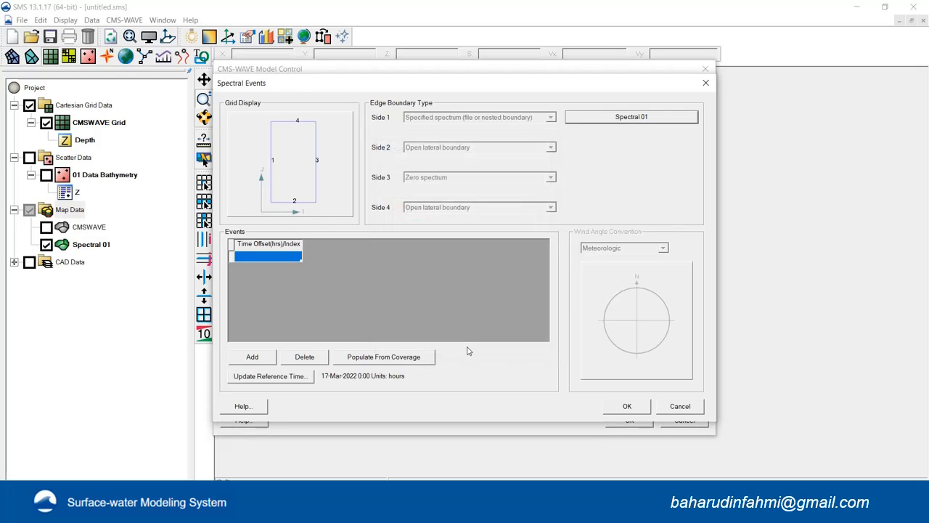
Populate the events from the spectral coverage and accept the 03/17/2022 12:00 AM reference time in hours.
click(371, 359)
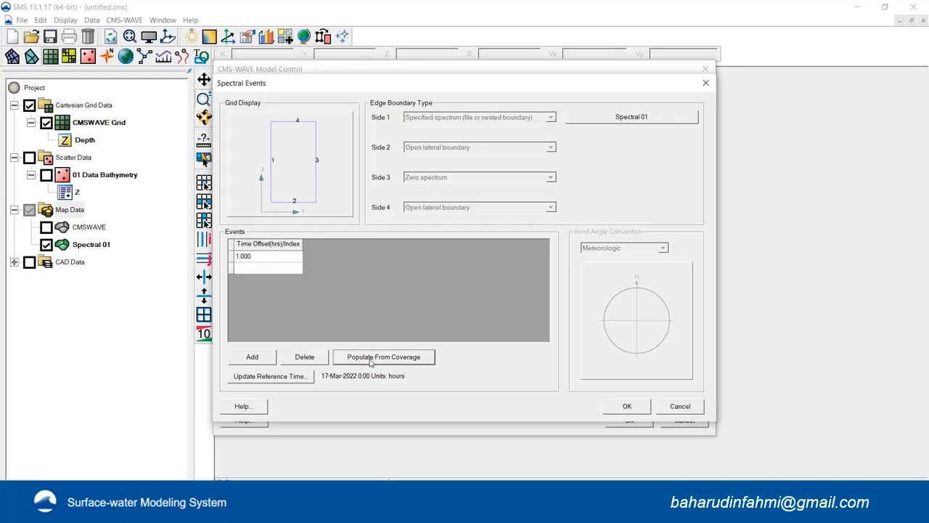
click(265, 377)
click(500, 288)
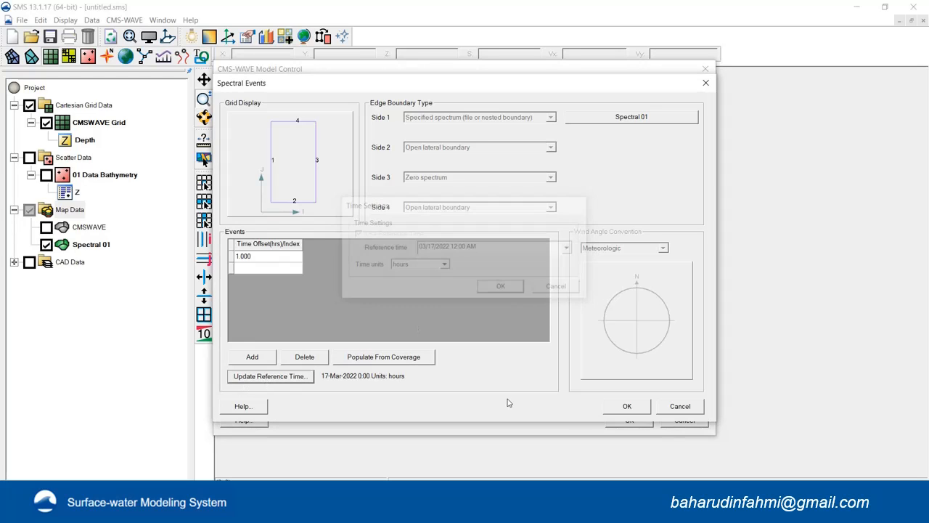
Accept the spectral events, keep Extended Goda as the wave breaking formula and enable run up.
click(623, 410)
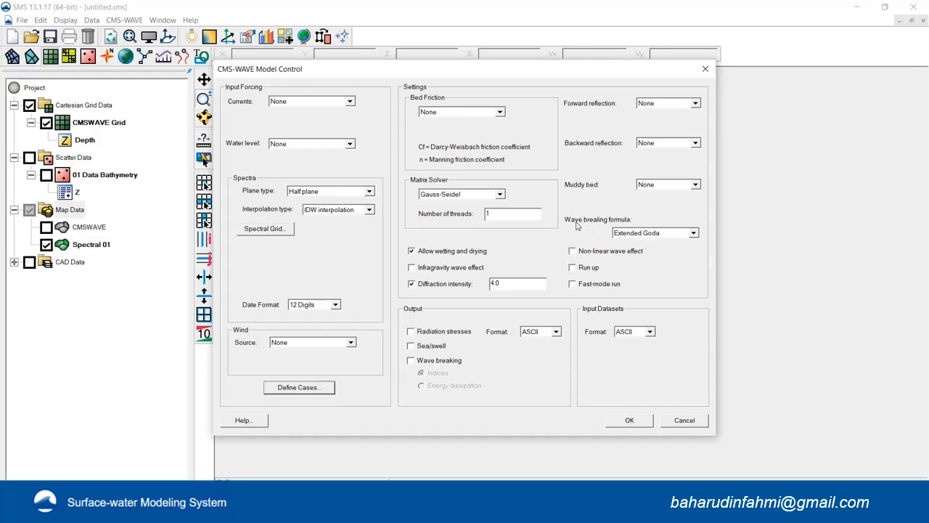
click(633, 234)
click(635, 302)
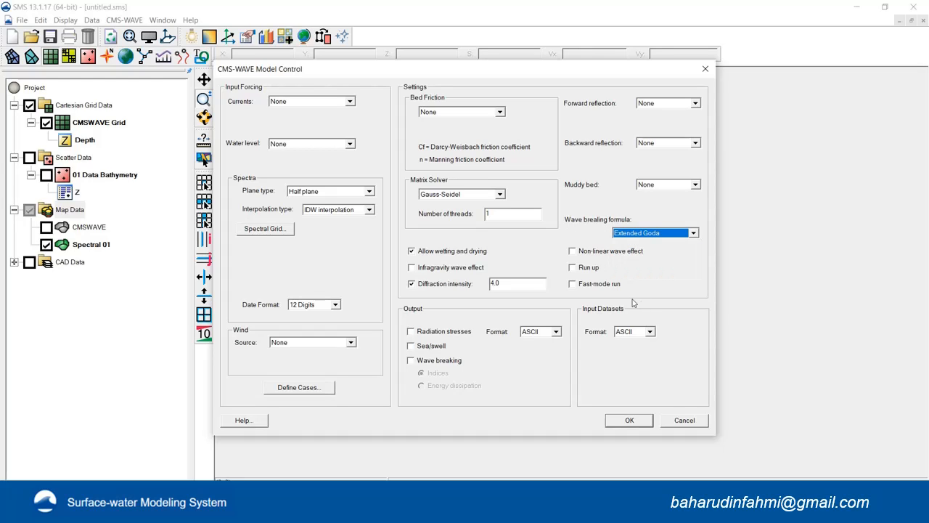
click(583, 269)
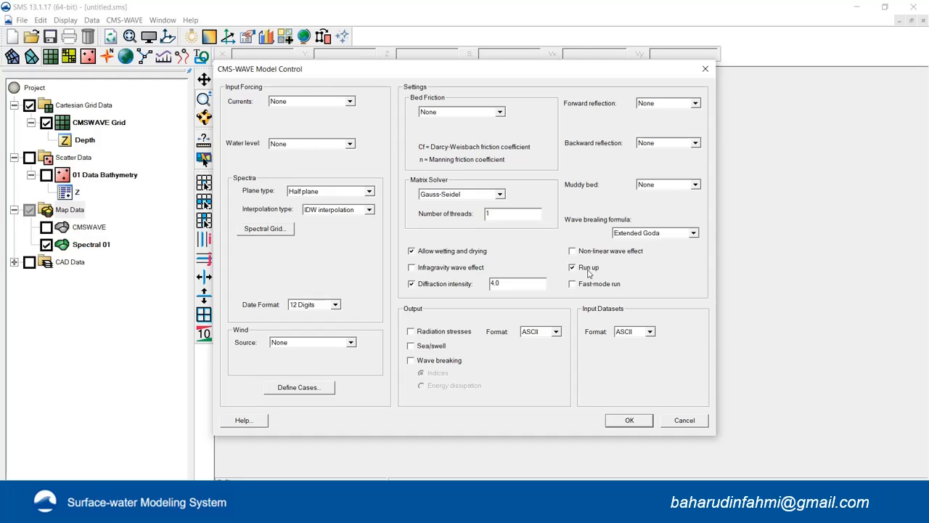
Enable radiation stresses, sea/swell and wave breaking indices as model output, using the XMDF format.
click(459, 338)
click(535, 332)
click(538, 352)
click(424, 348)
click(428, 363)
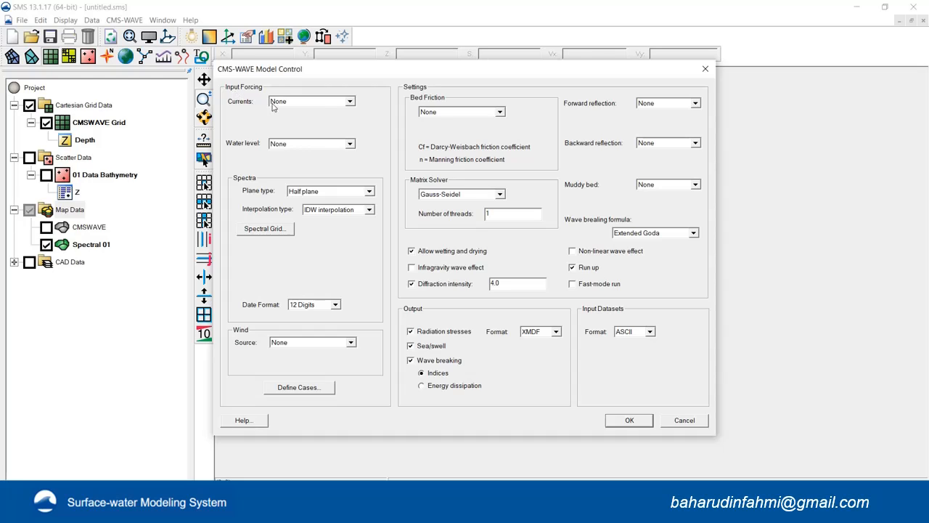
Set bed friction to Spatially constant n with a value of 0.025 and accept the CMS-WAVE model control.
click(439, 113)
click(444, 149)
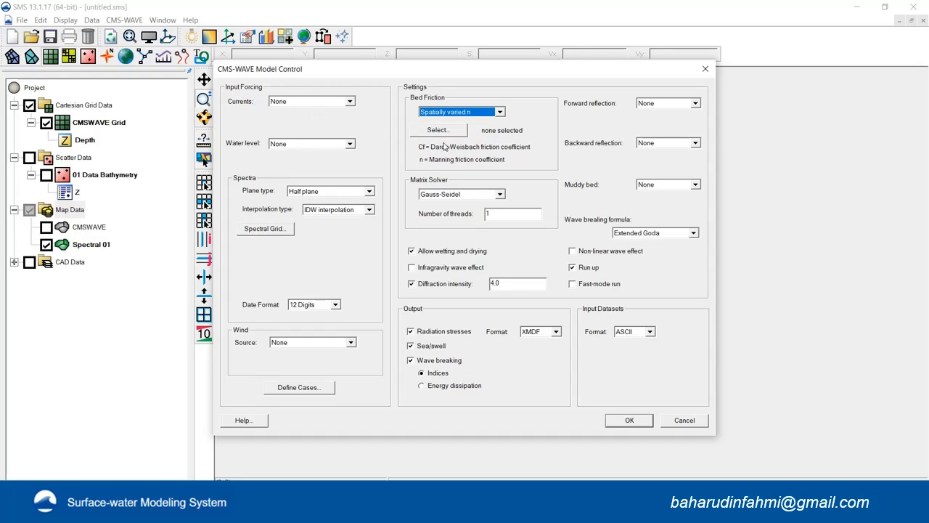
click(451, 112)
click(453, 132)
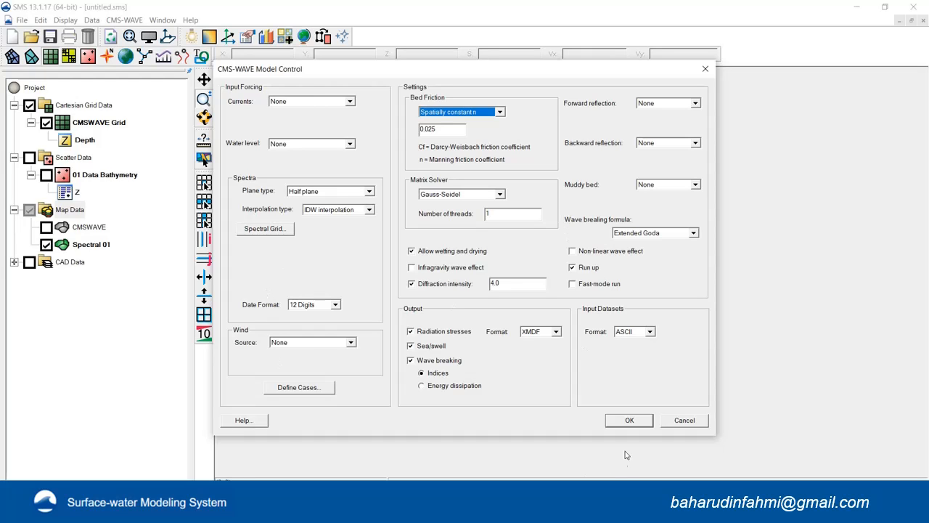
click(629, 420)
Run the CMS-WAVE model check and dismiss its report.
click(123, 20)
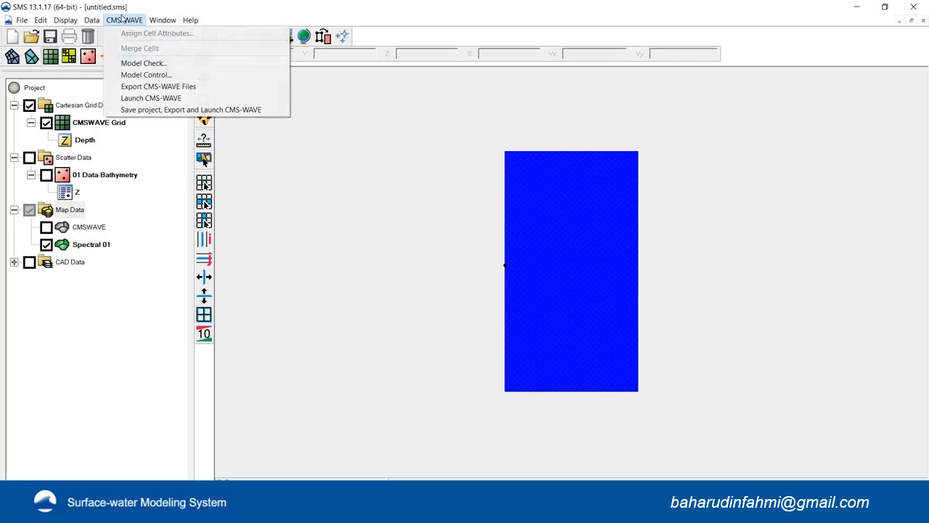
click(138, 63)
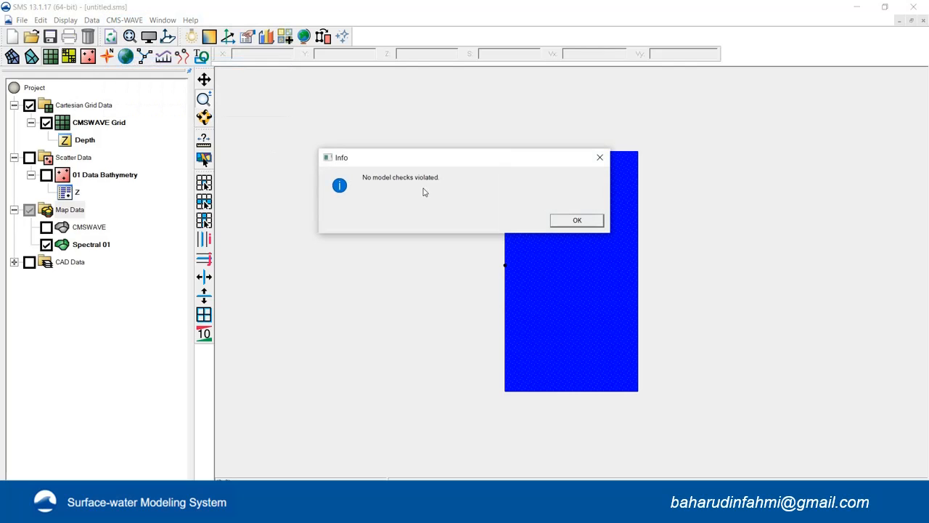
click(567, 222)
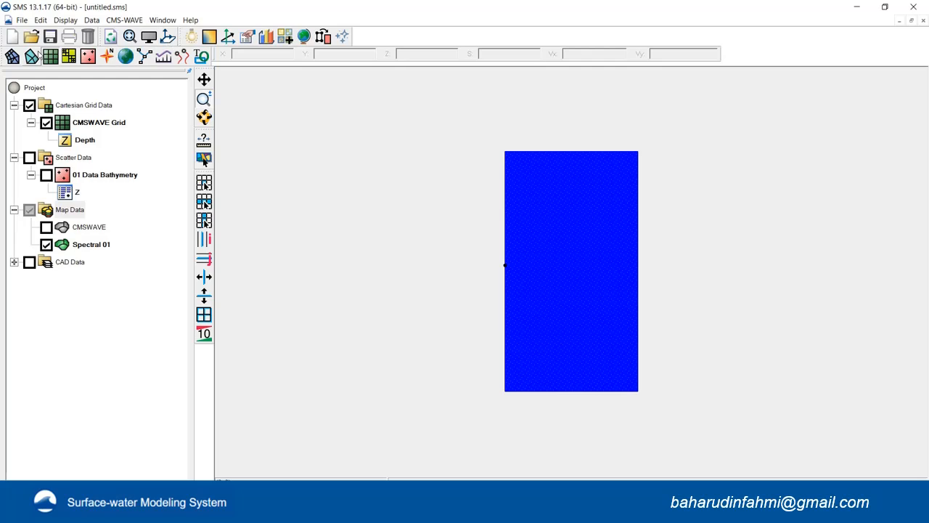
Save the project as CMS-Wave 01.sms in the SMS 13 - CMS Wave folder, overwriting the existing file.
click(124, 19)
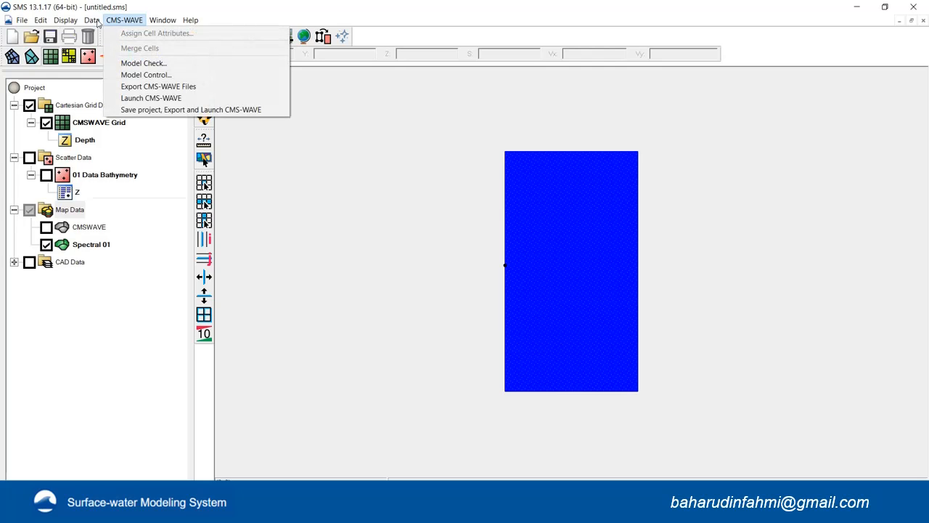
mouse_move(22, 20)
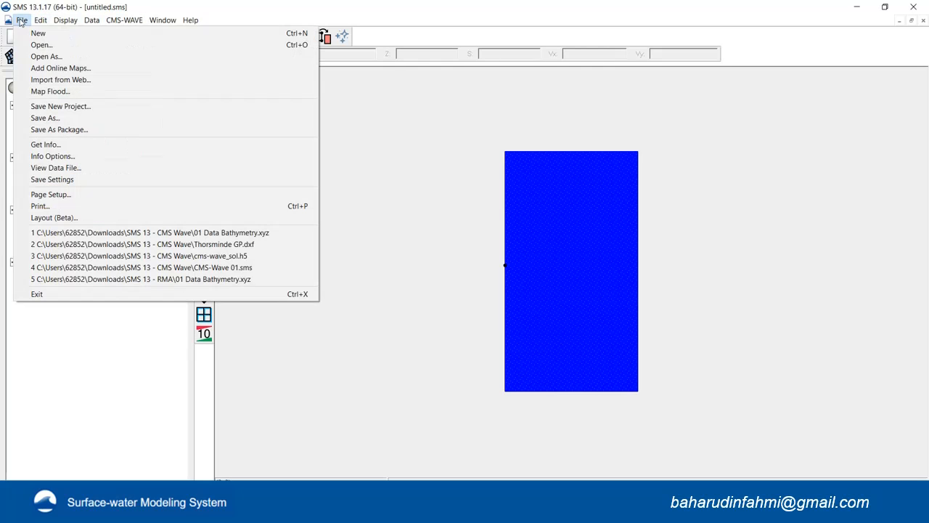
click(45, 117)
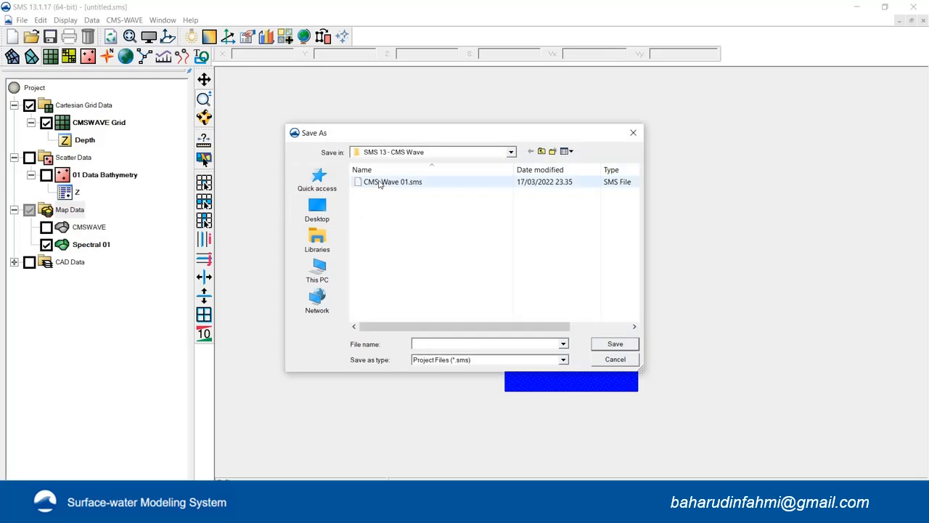
double_click(379, 182)
click(487, 254)
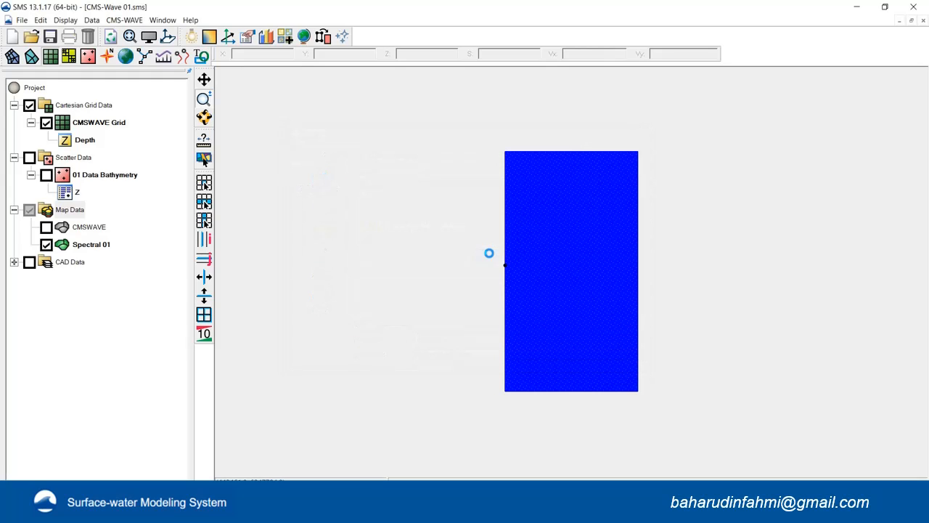
Save the project, export and launch CMS-WAVE, and exit the finished run with its solution loaded.
click(124, 20)
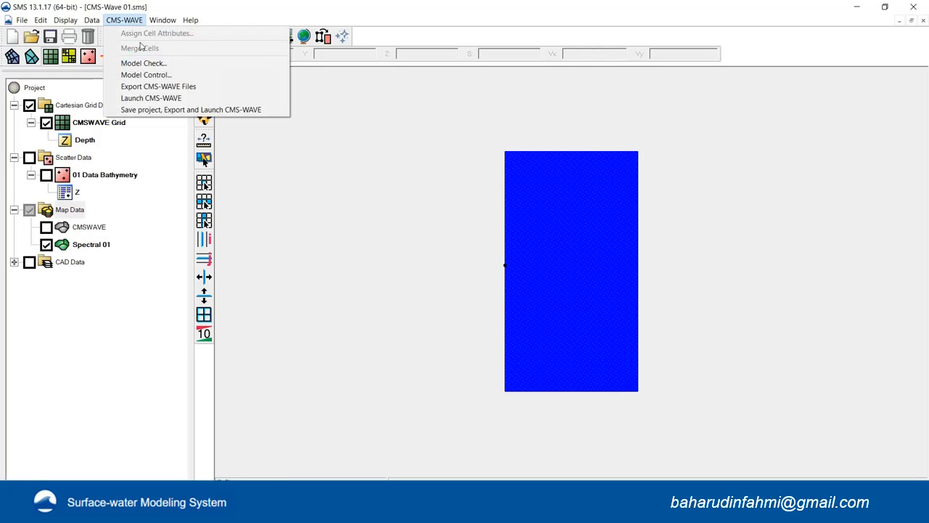
click(158, 110)
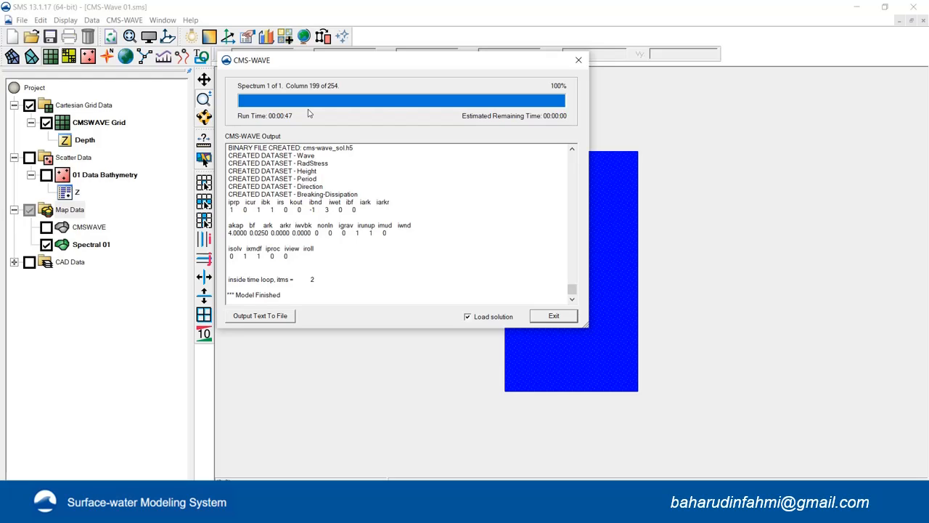
click(550, 320)
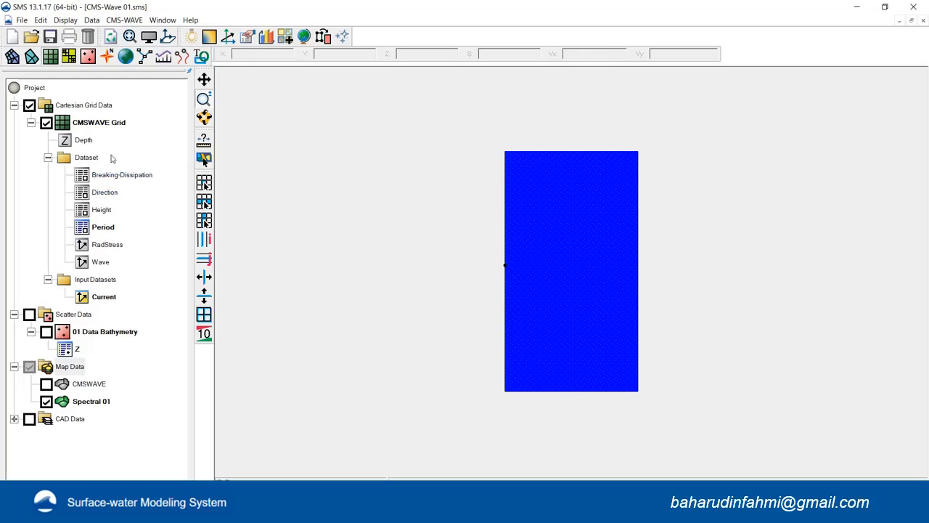
Turn off cells and turn on contours for the Cartesian grid display, then review the Color Fill contour settings.
click(149, 36)
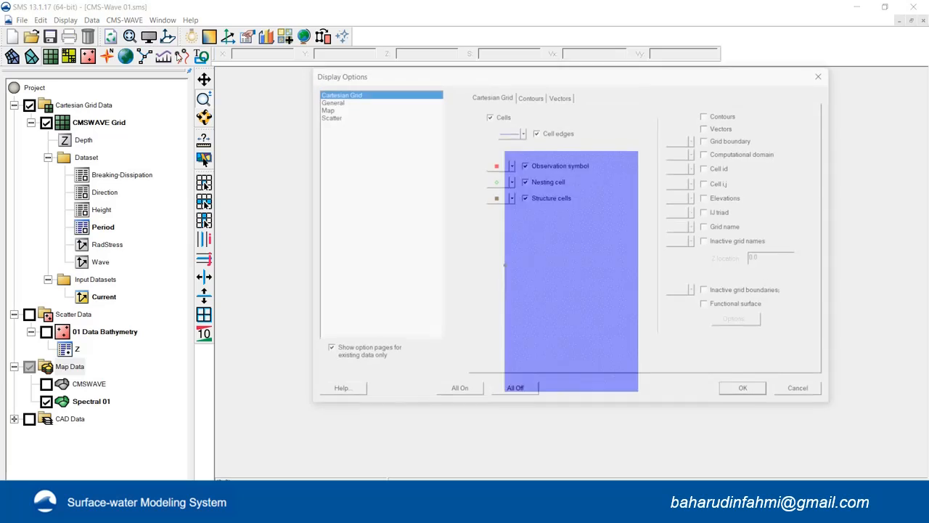
click(502, 116)
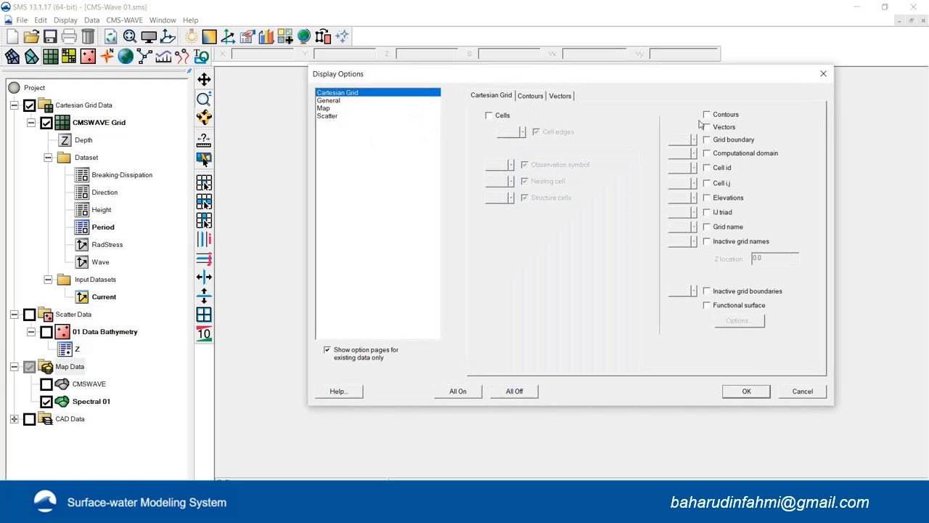
click(714, 115)
click(541, 97)
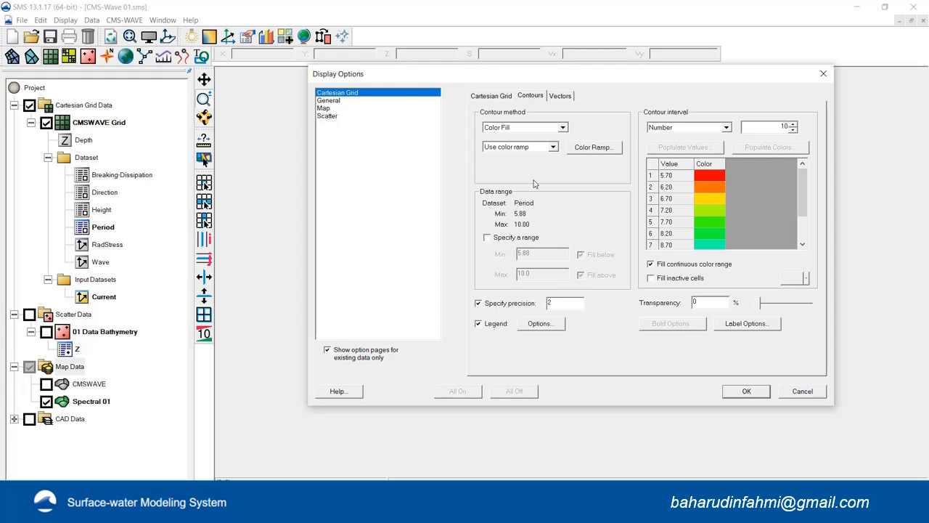
Set the Cartesian grid vectors to display on a grid with 30-pixel spacing and apply the display options.
click(556, 96)
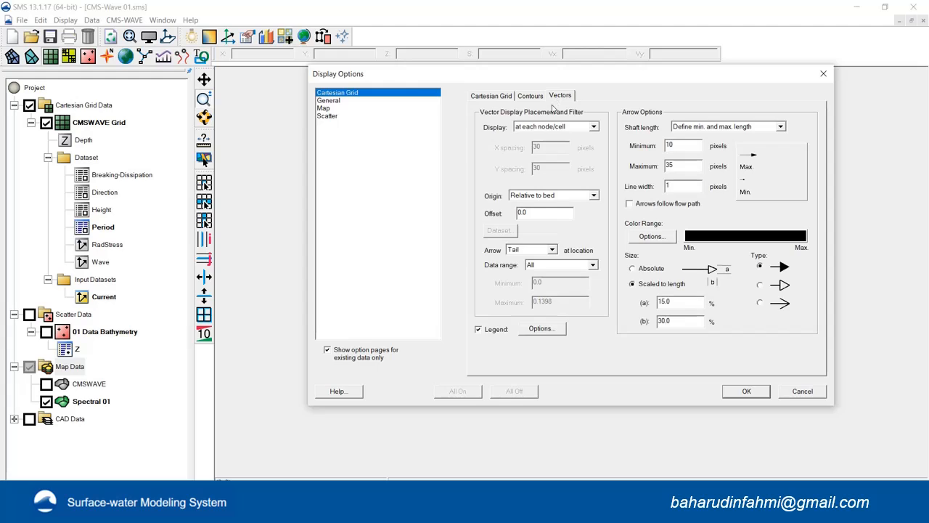
click(536, 128)
click(540, 149)
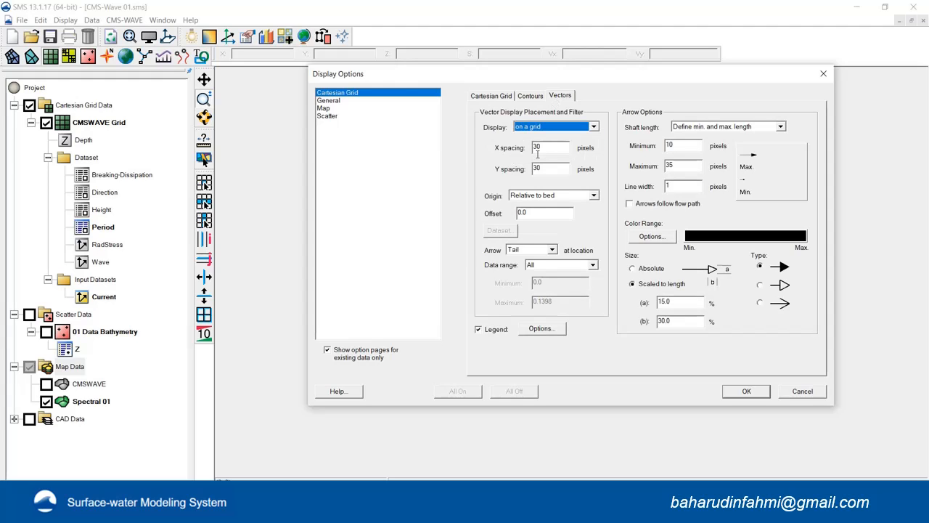
click(731, 394)
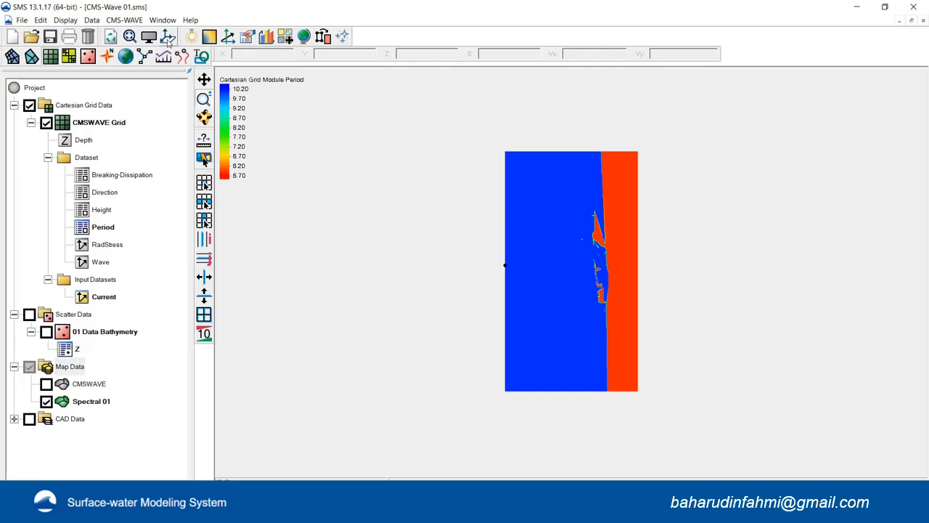
Enlarge the view of the grid and display the Height dataset contours.
click(203, 99)
drag(485, 139, 654, 410)
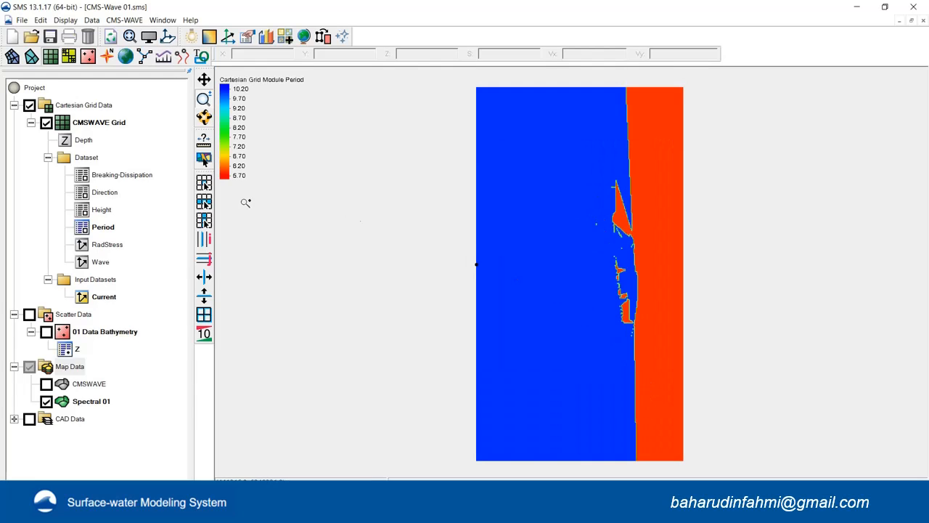
click(98, 210)
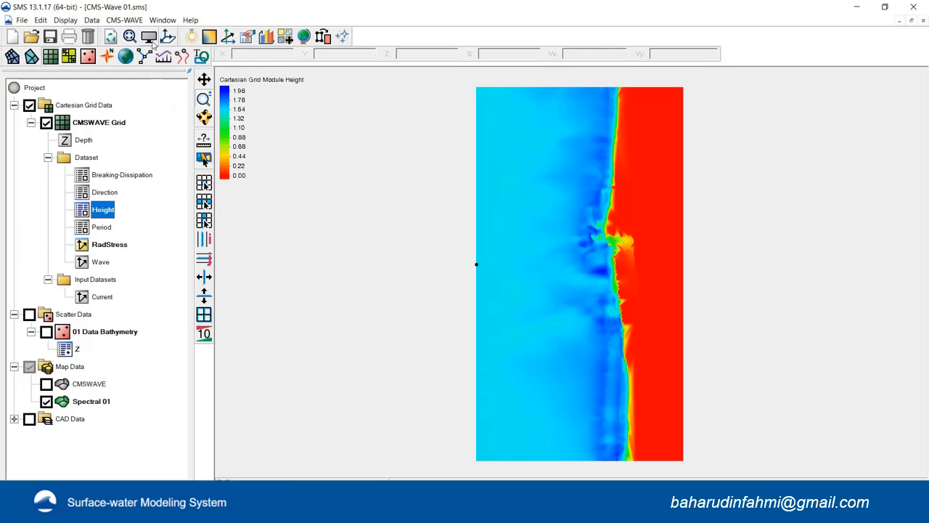
Turn on vectors for the Cartesian grid and make Wave the active vector dataset.
click(204, 158)
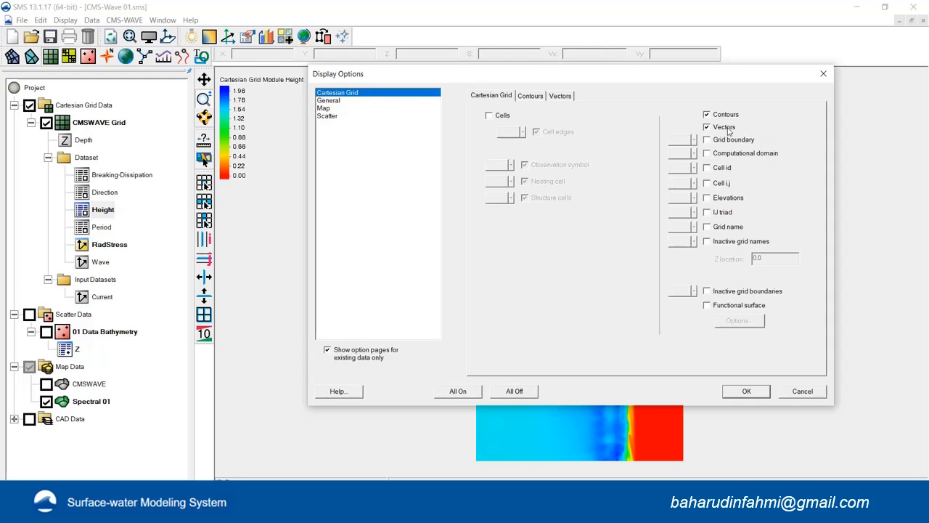
click(729, 391)
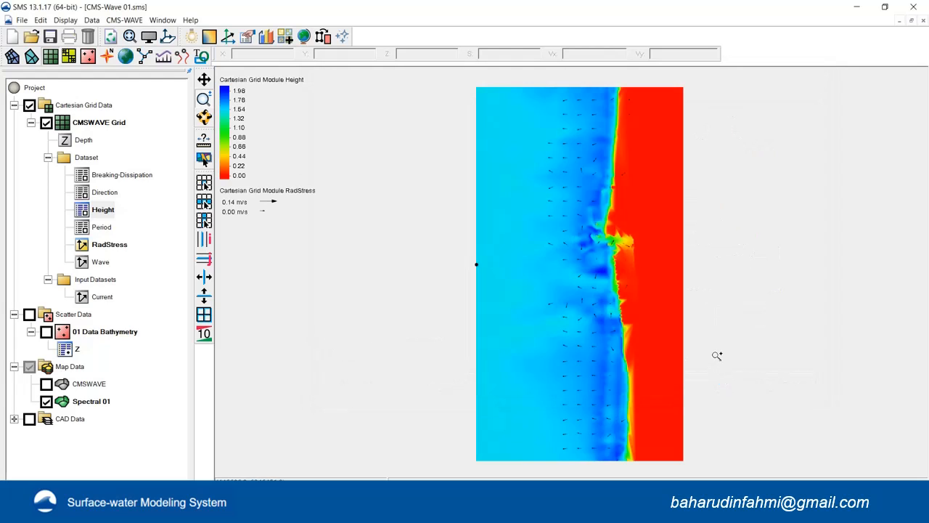
click(100, 265)
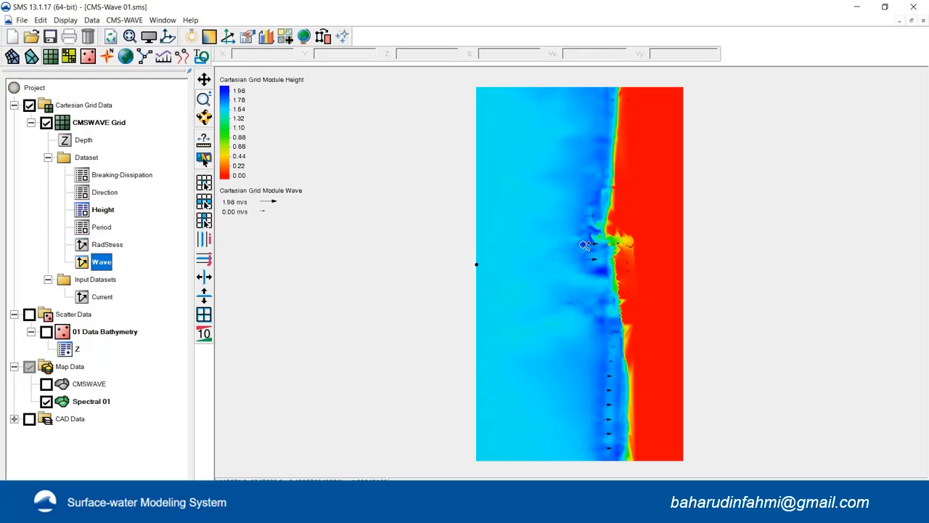
In the vector display options, keep the origin Relative to bed and set the arrow's Center at its location.
click(148, 37)
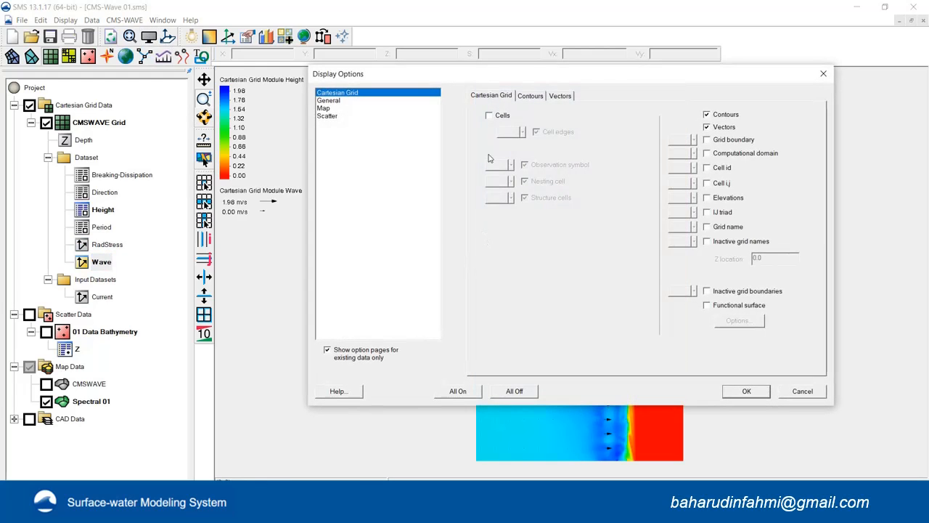
click(570, 97)
click(530, 194)
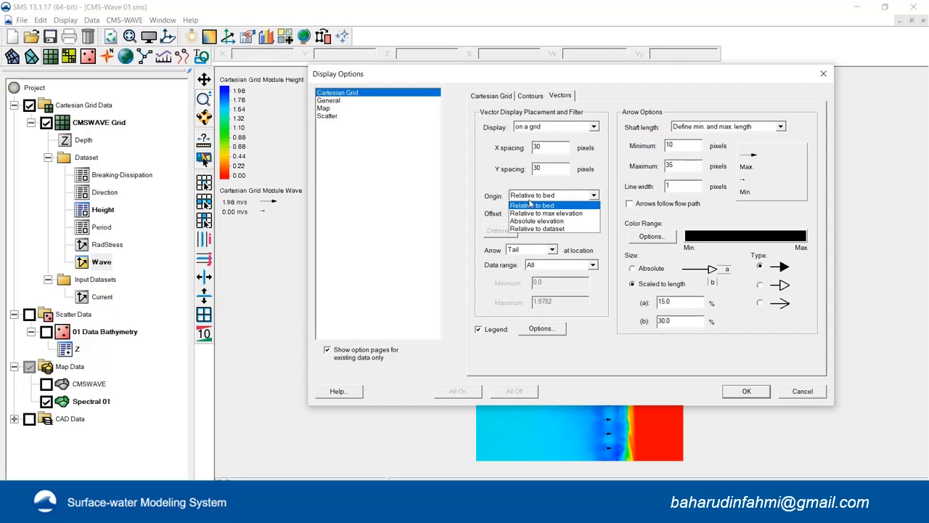
click(531, 205)
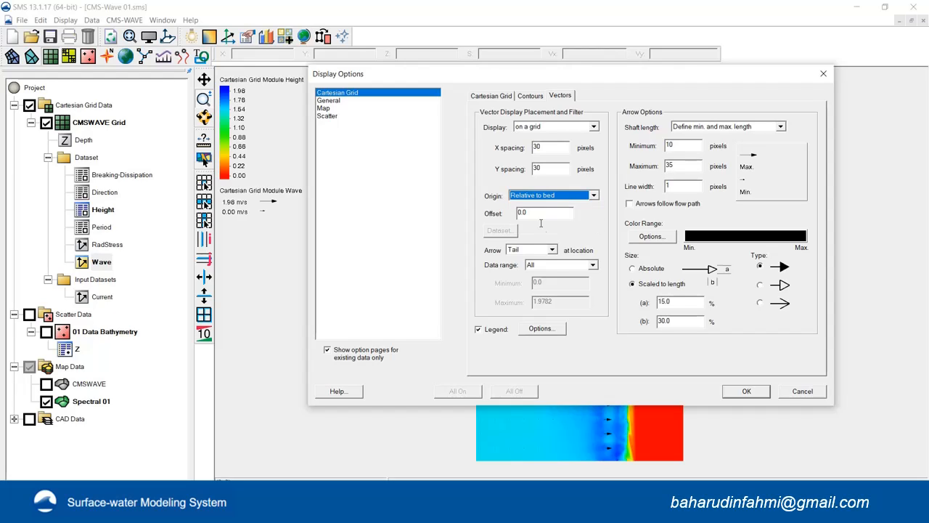
click(551, 249)
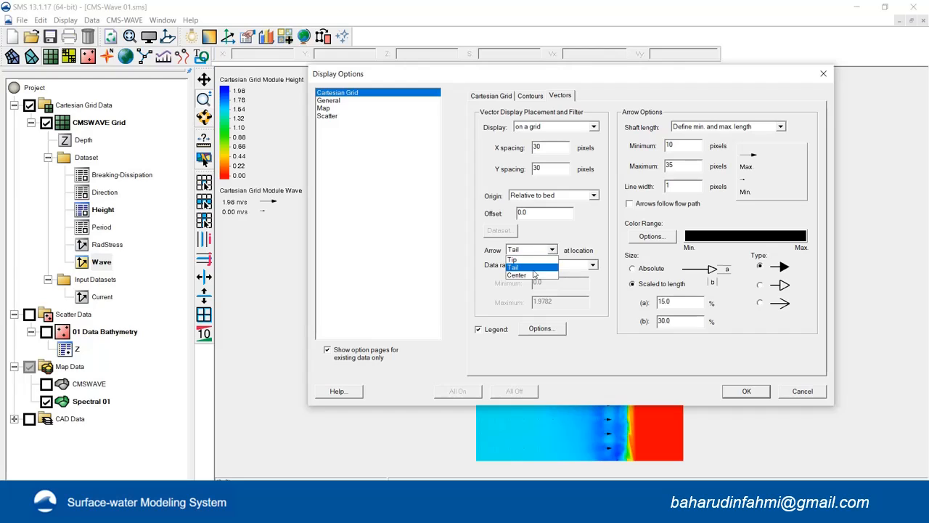
click(530, 275)
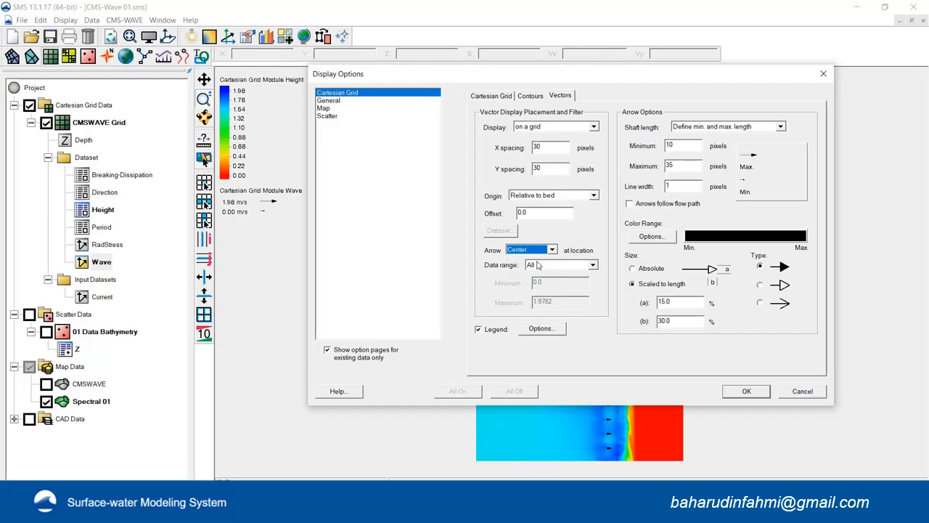
Set the vector origin to Relative to max elevation and apply the display options to the Cartesian grid.
click(549, 196)
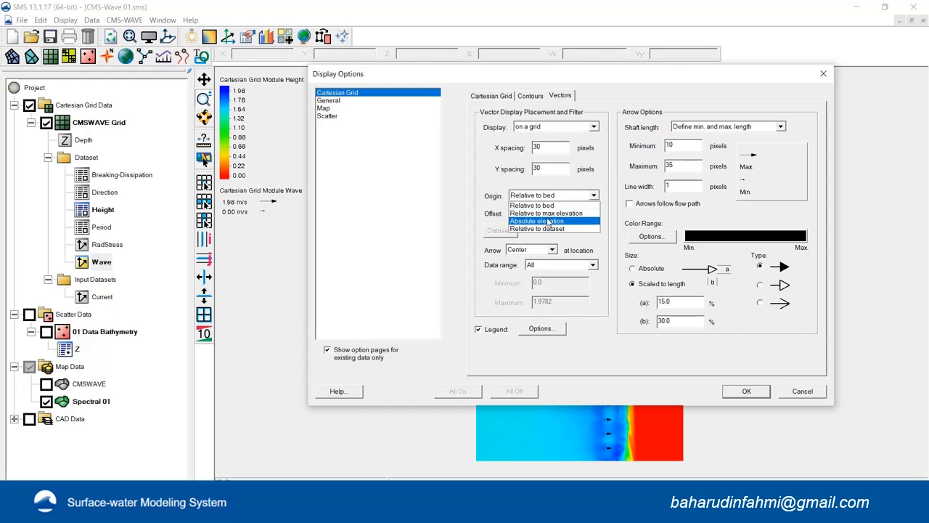
click(549, 221)
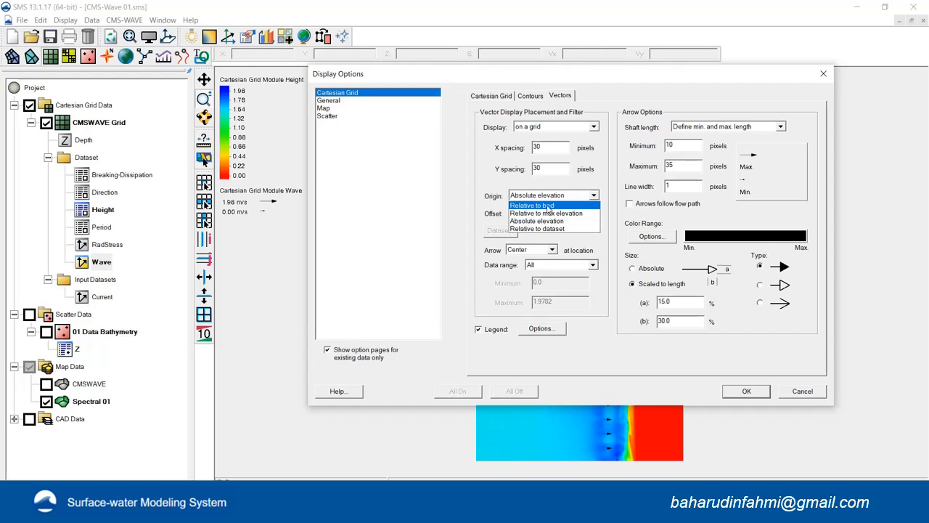
click(548, 210)
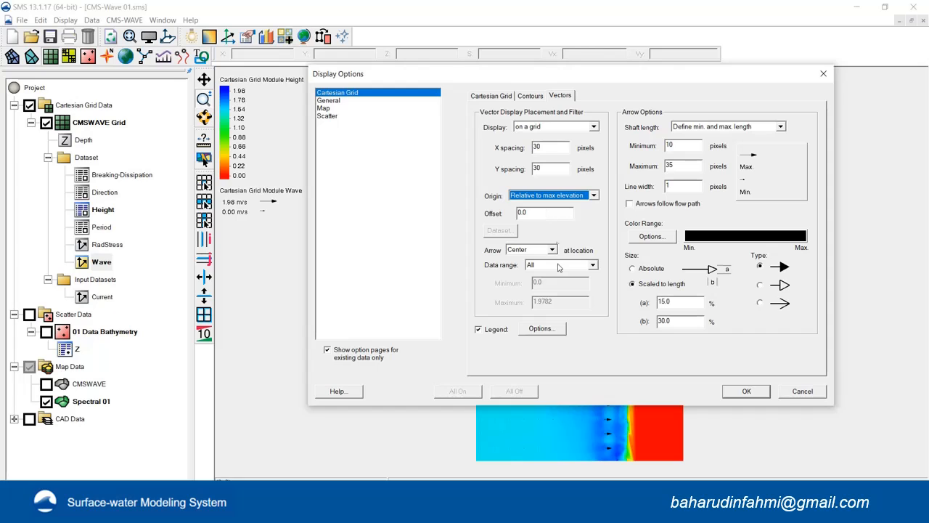
click(751, 391)
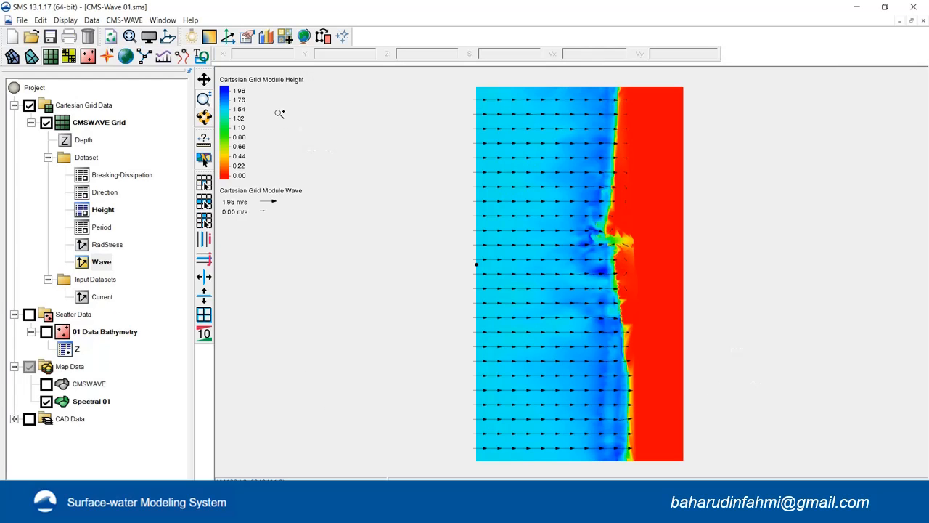
Set the Cartesian grid vectors' X spacing to 10 pixels, keeping Y spacing at 30, and apply the display options.
click(149, 37)
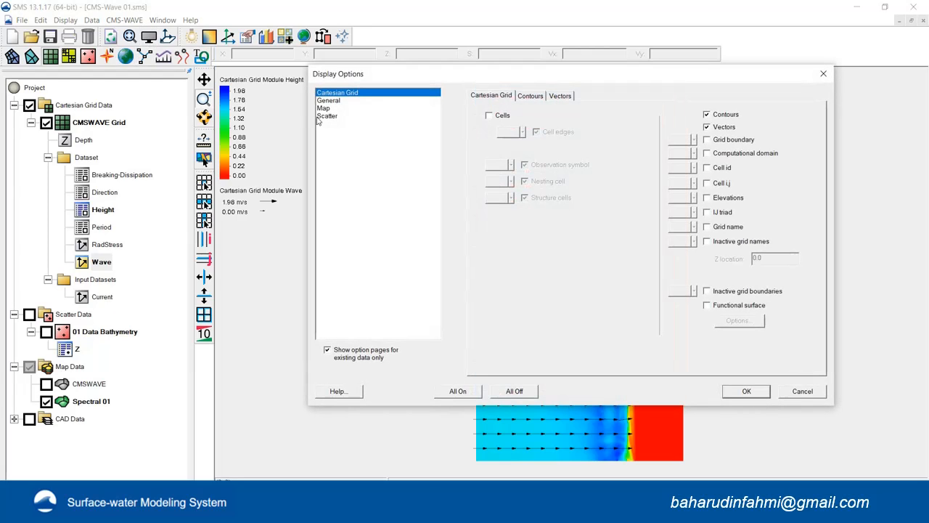
click(558, 99)
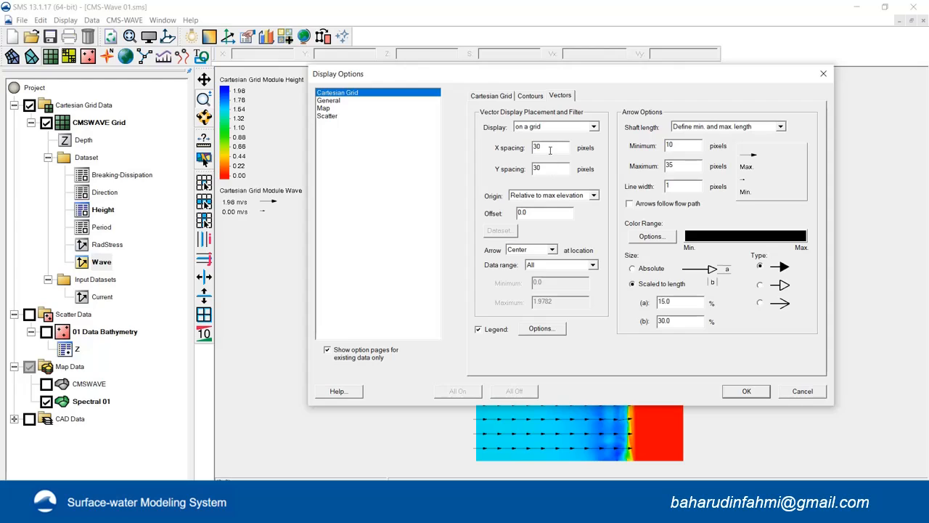
drag(551, 147, 504, 148)
text(30)
drag(550, 149, 481, 169)
text(10)
click(755, 391)
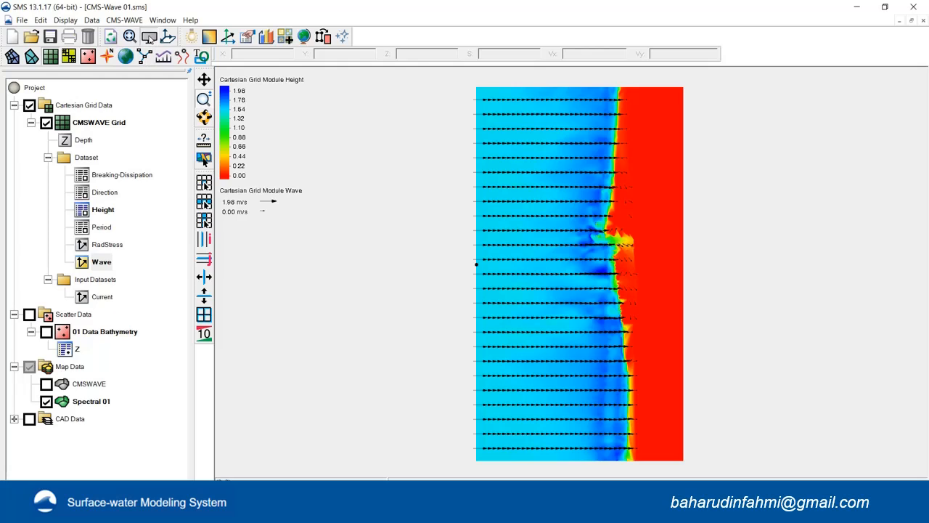
Set the Cartesian grid vectors' X spacing to 60 pixels and apply the display options.
click(149, 37)
click(560, 95)
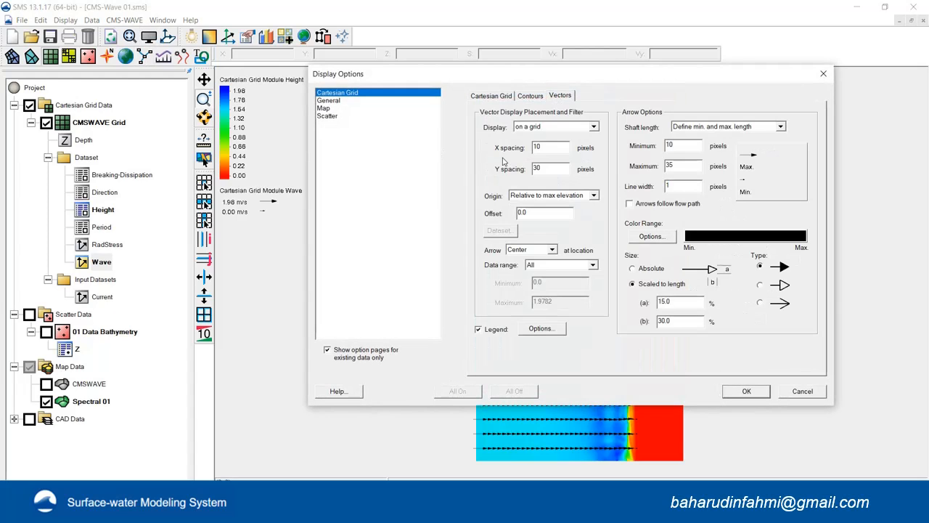
drag(545, 148, 480, 148)
text(60)
click(744, 391)
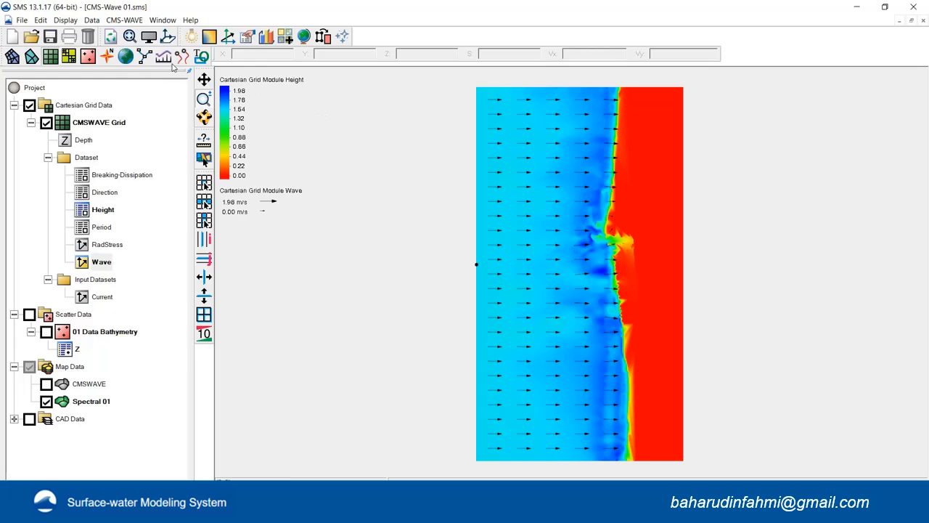
Display the Breaking-Dissipation dataset contours on the CMSWAVE grid.
click(124, 175)
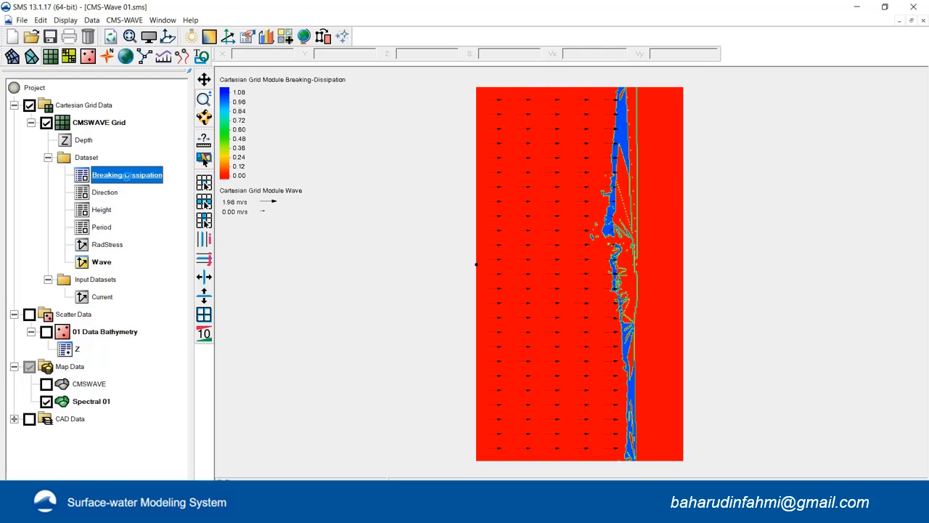